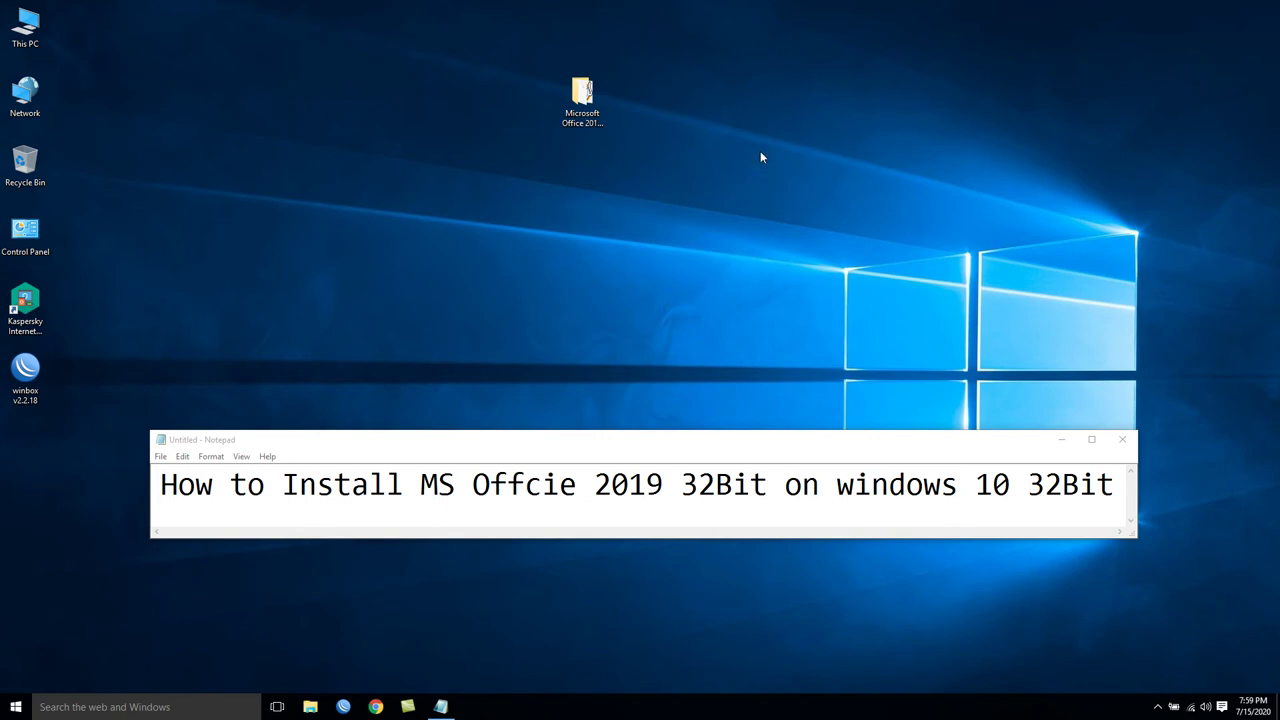
- Examine the contents of the Microsoft Office 2019 Professional Plus 32bit folder on the desktop, then close it
left_click(582, 97)
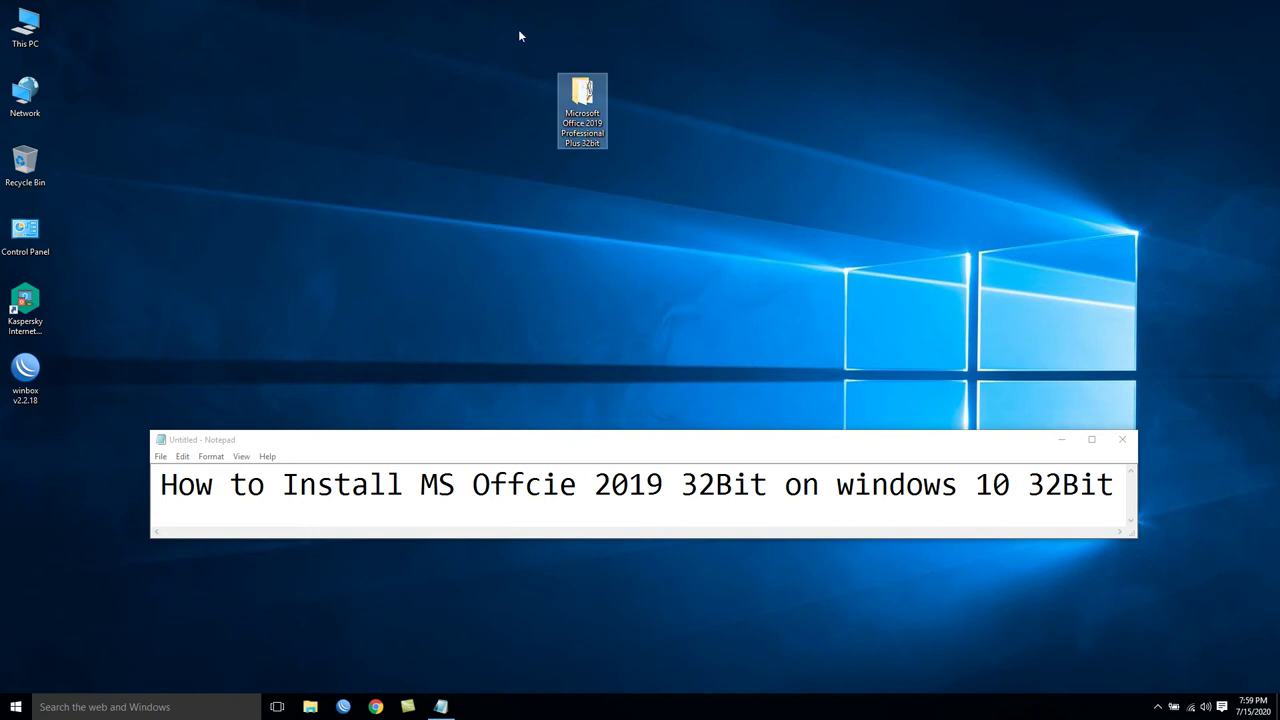
left_click_drag(498, 21, 633, 177)
double_click(590, 152)
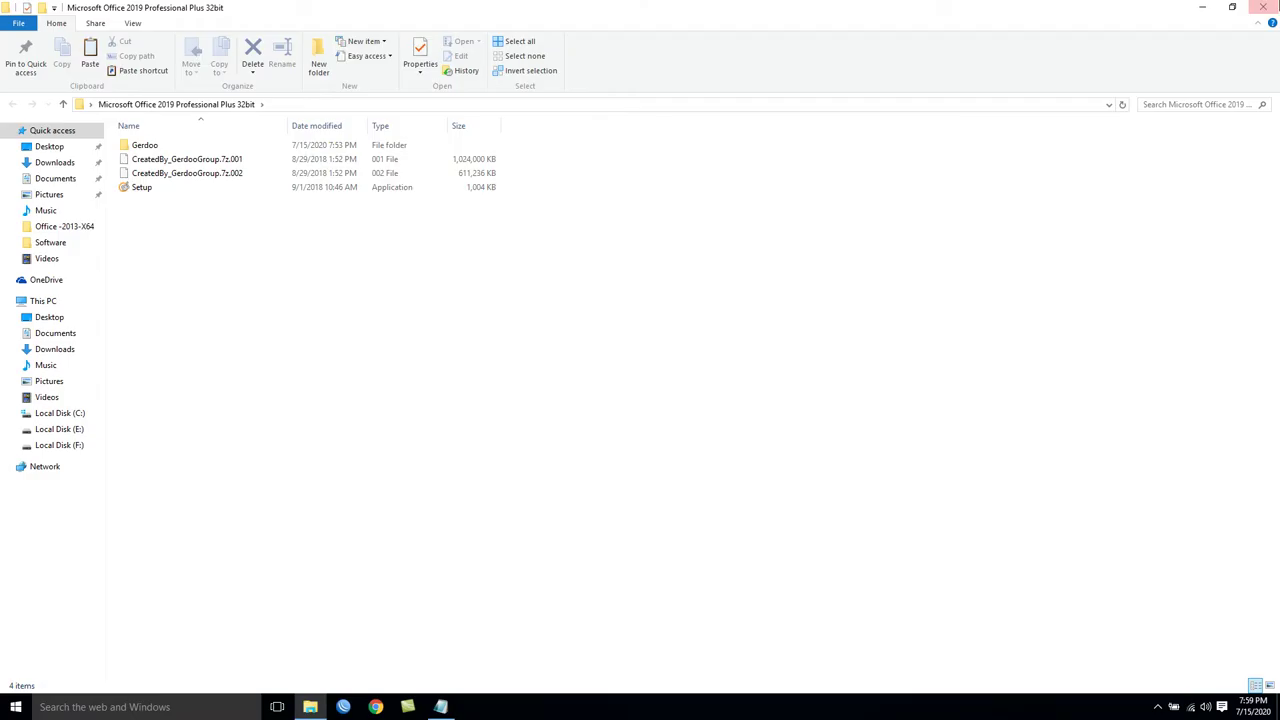
left_click(1263, 7)
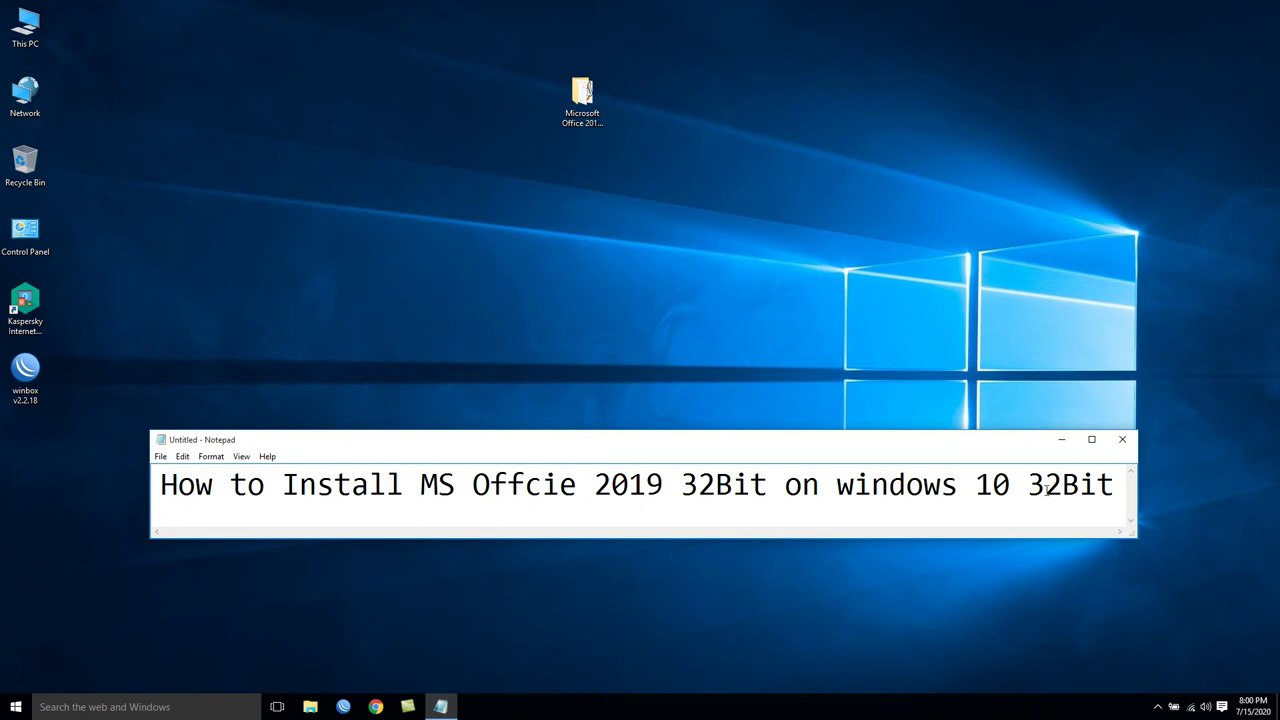
left_click_drag(1028, 484, 1110, 484)
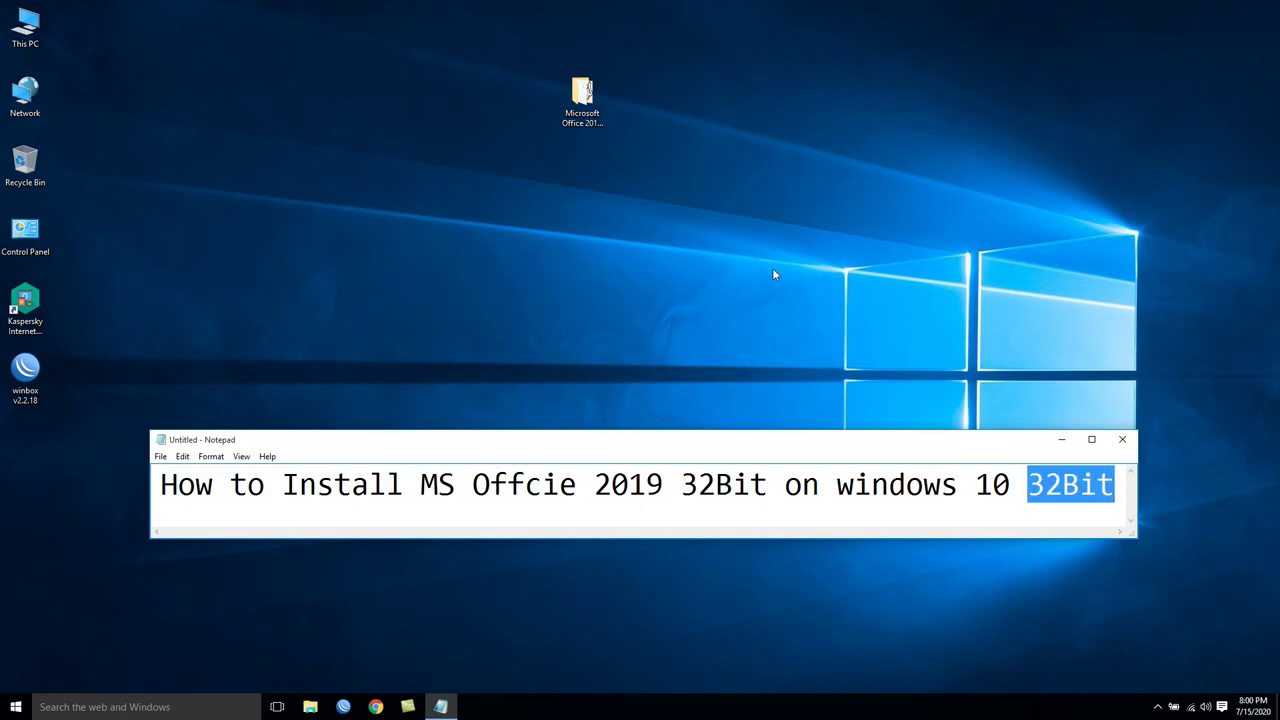
left_click(606, 130)
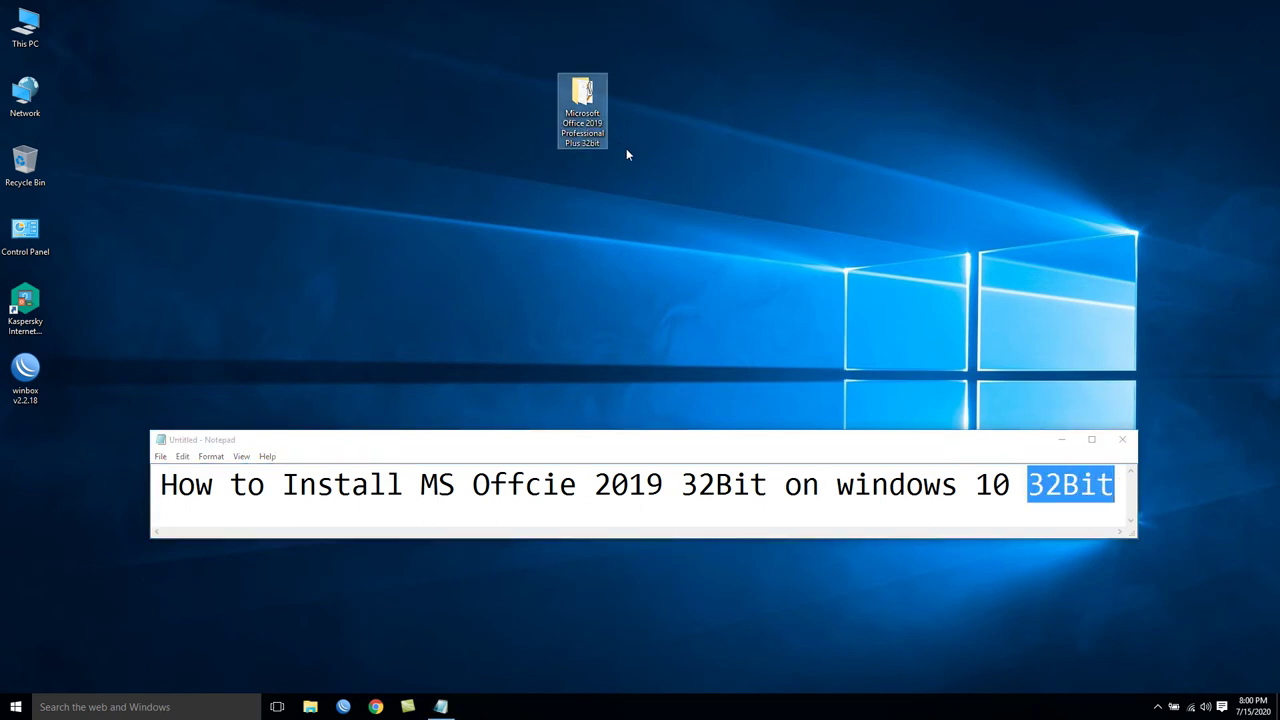
left_click(1016, 442)
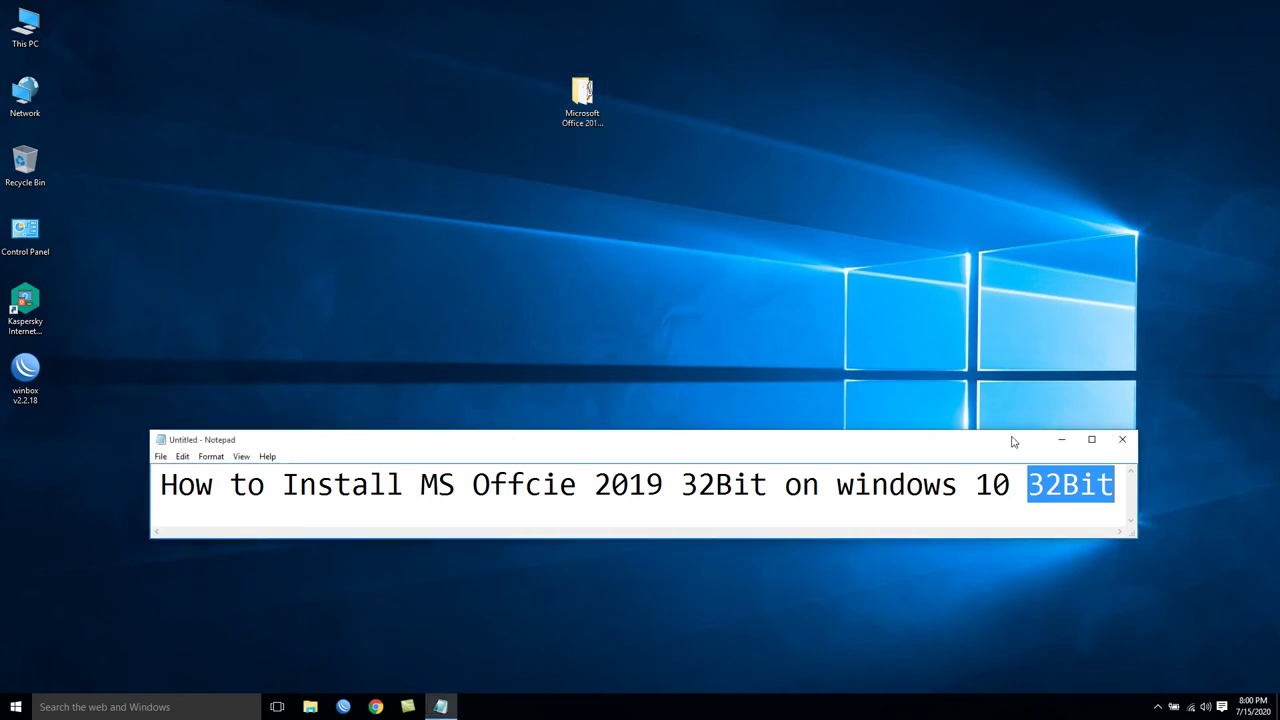
right_click(889, 265)
left_click(930, 305)
left_click(1053, 470)
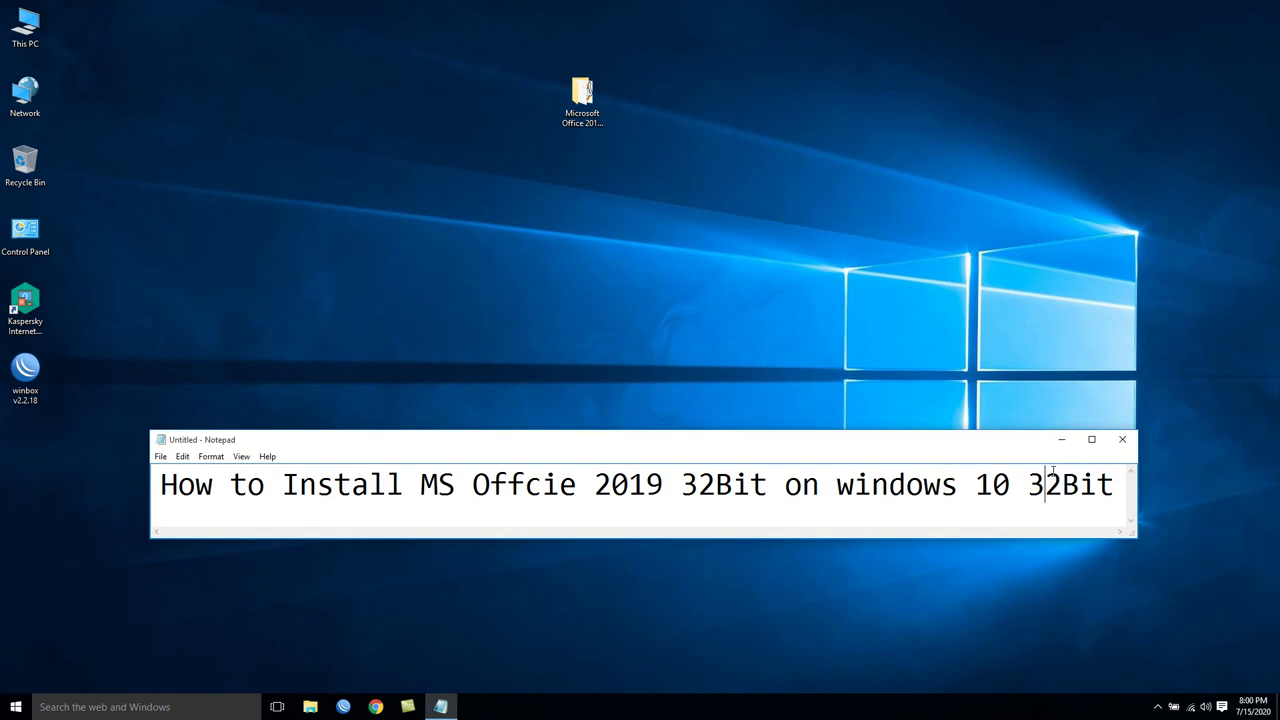
left_click(589, 140)
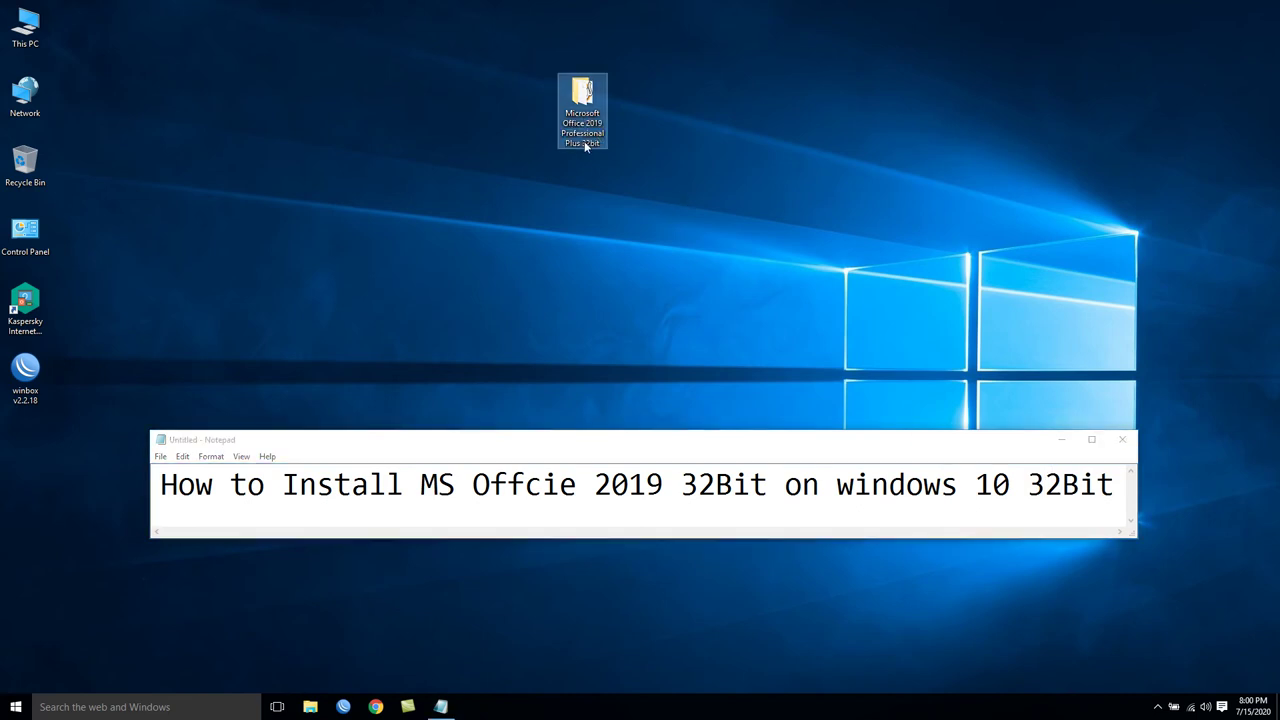
left_click_drag(1122, 490, 1027, 486)
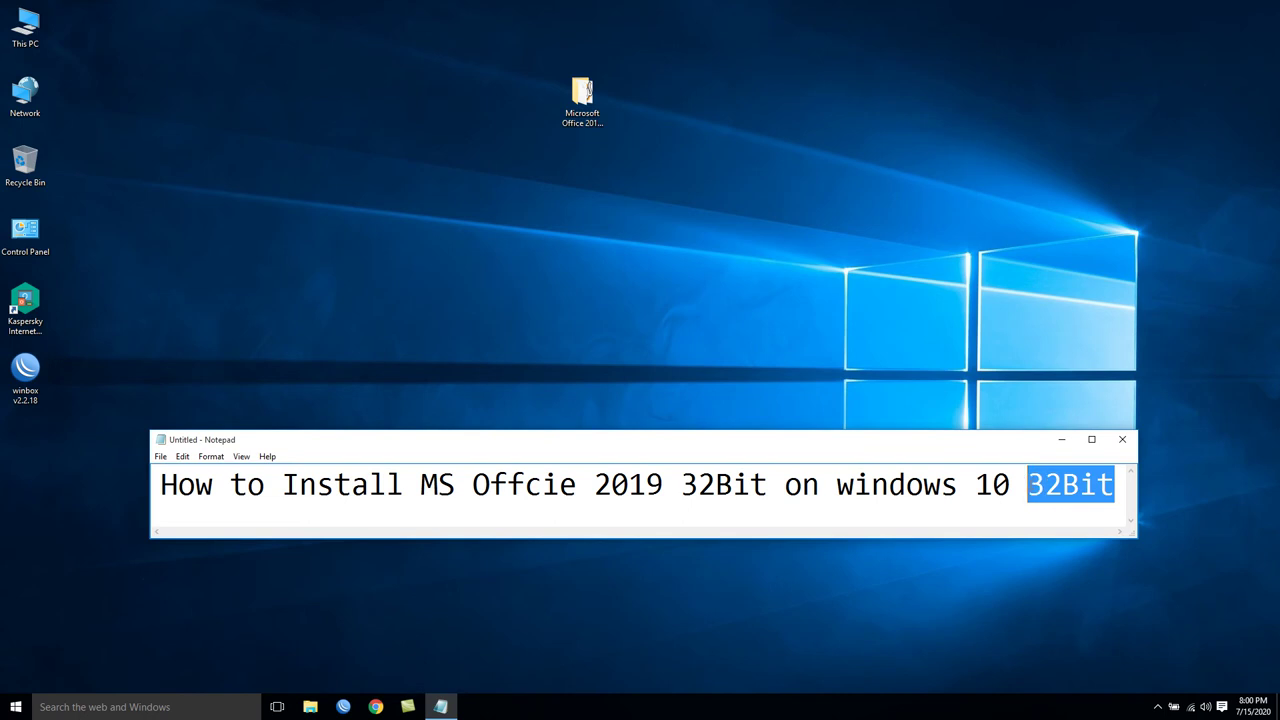
left_click(591, 100)
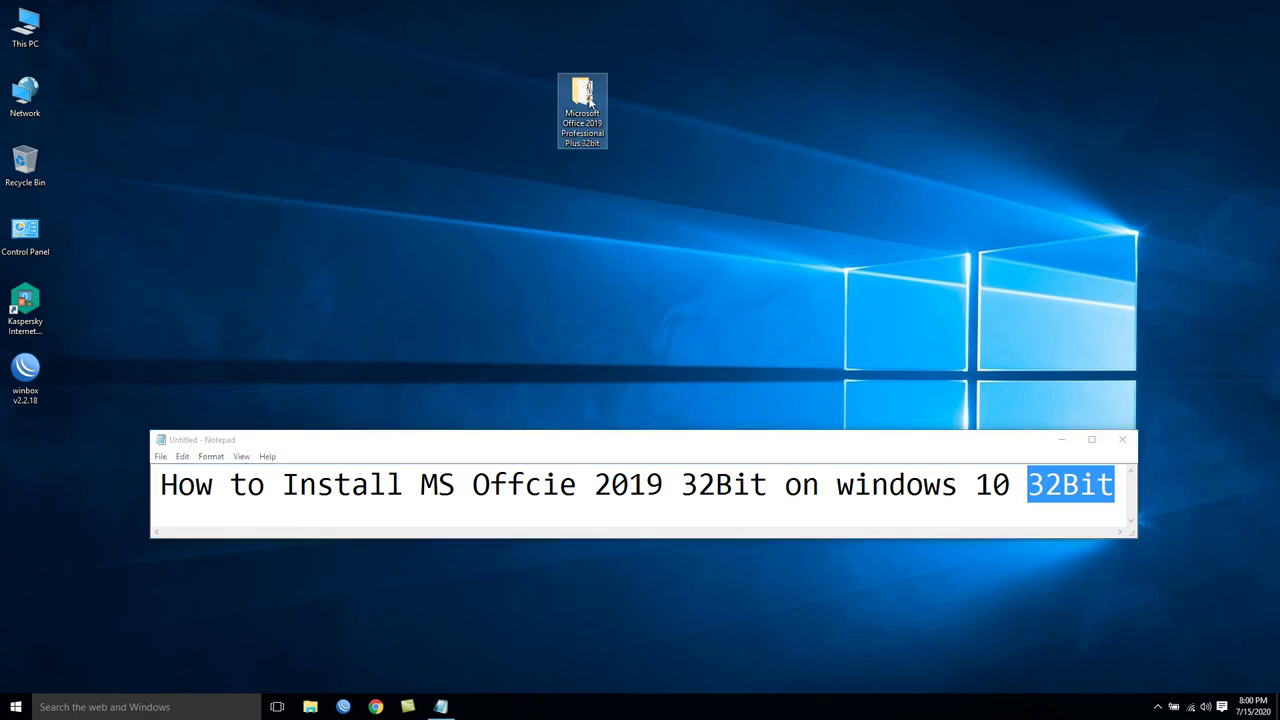
right_click(699, 141)
left_click(721, 147)
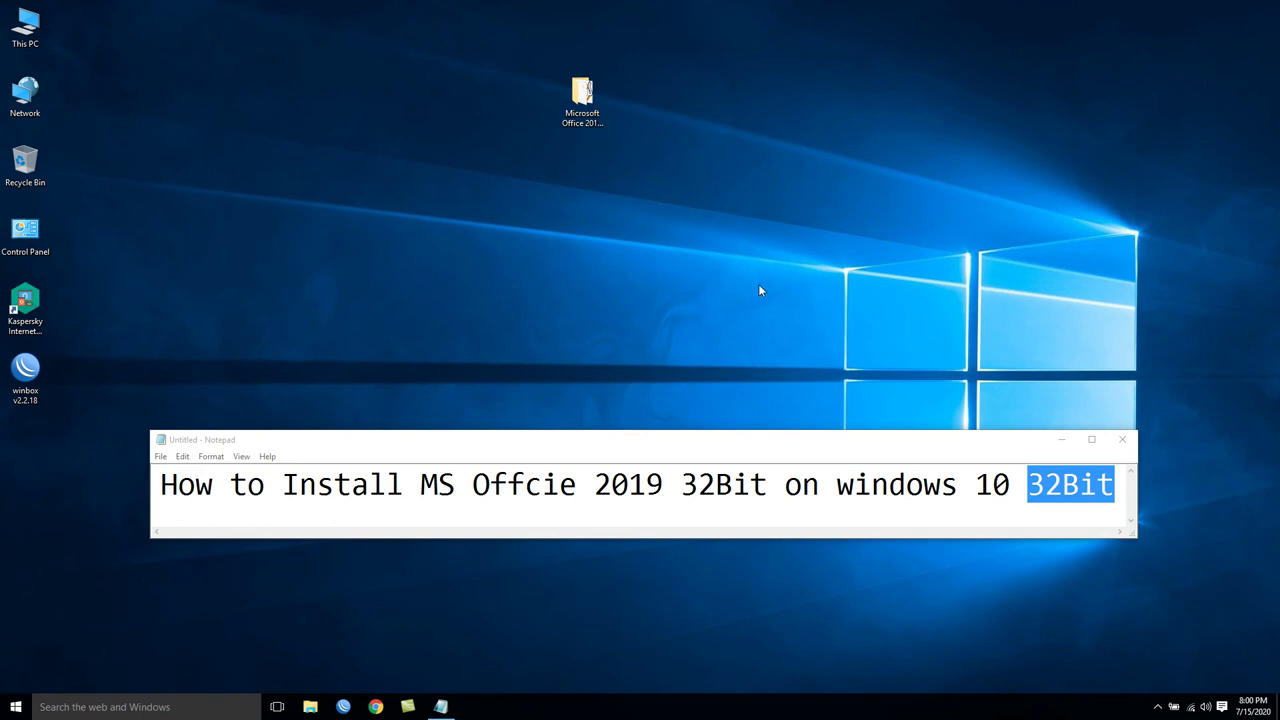
left_click(784, 484)
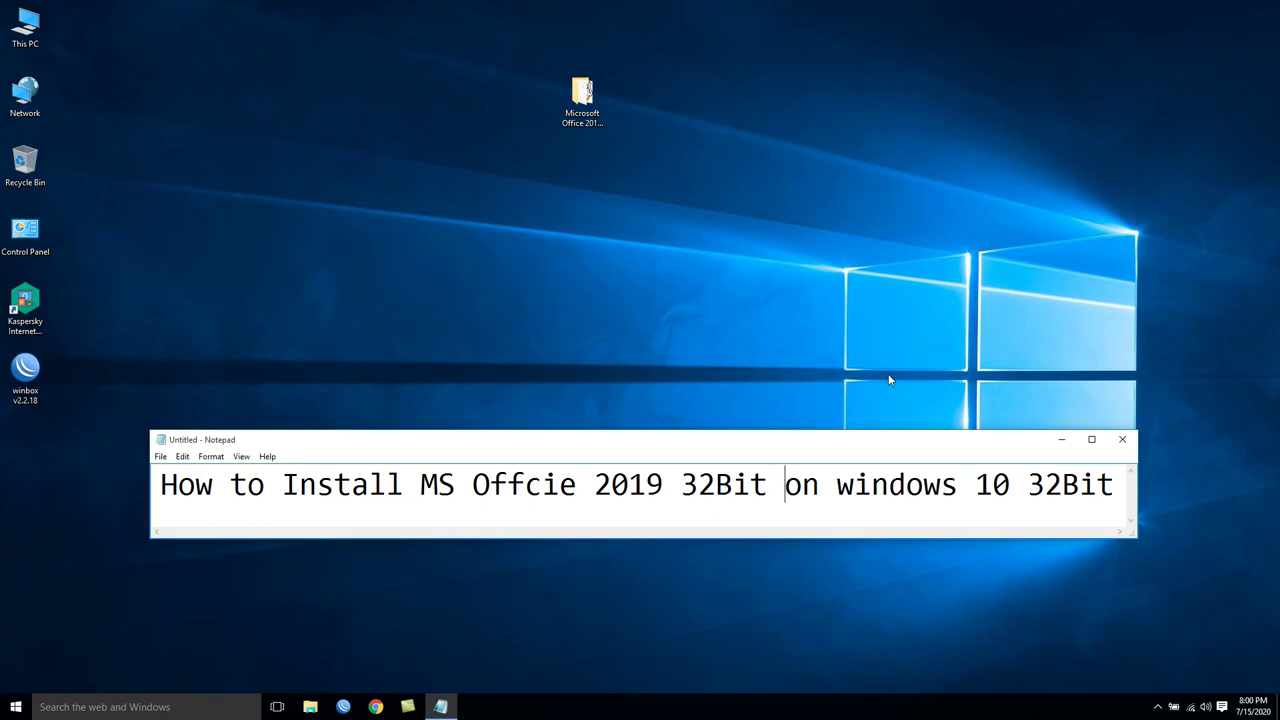
left_click(844, 222)
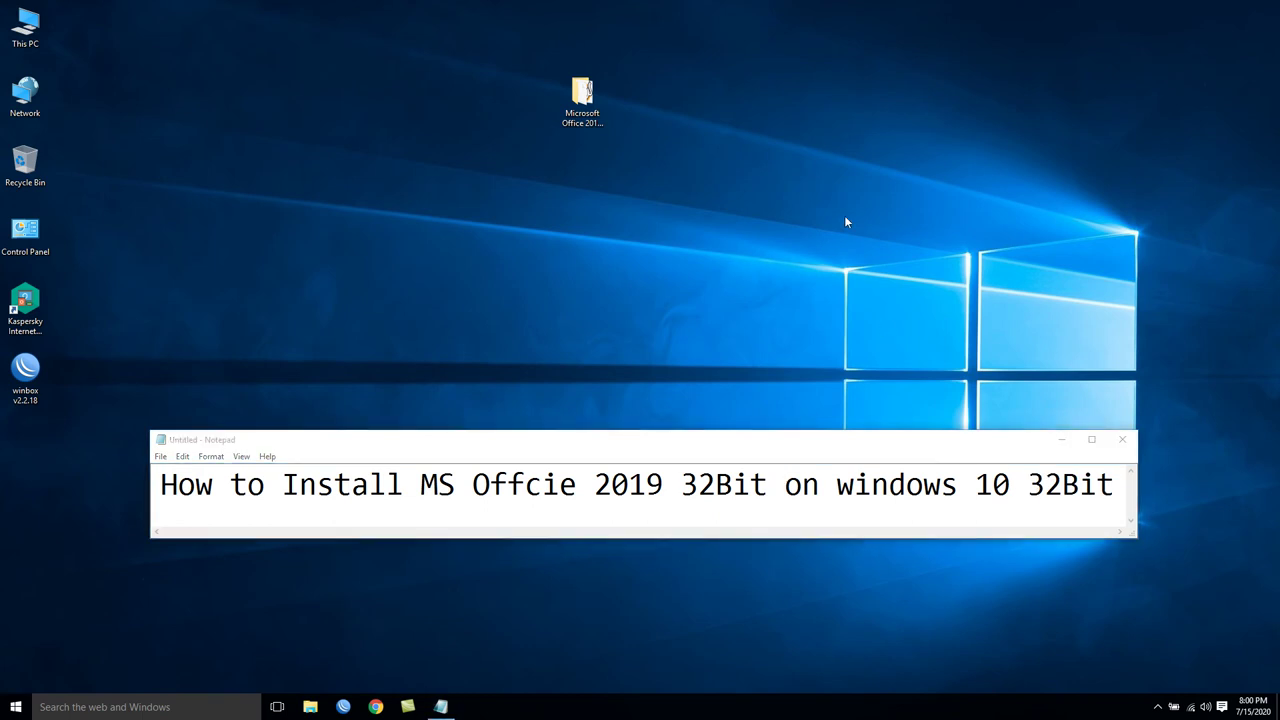
right_click(845, 217)
left_click(880, 259)
- Run dxdiag to check whether the operating system is 32-bit, then close the DirectX Diagnostic Tool
left_click(64, 707)
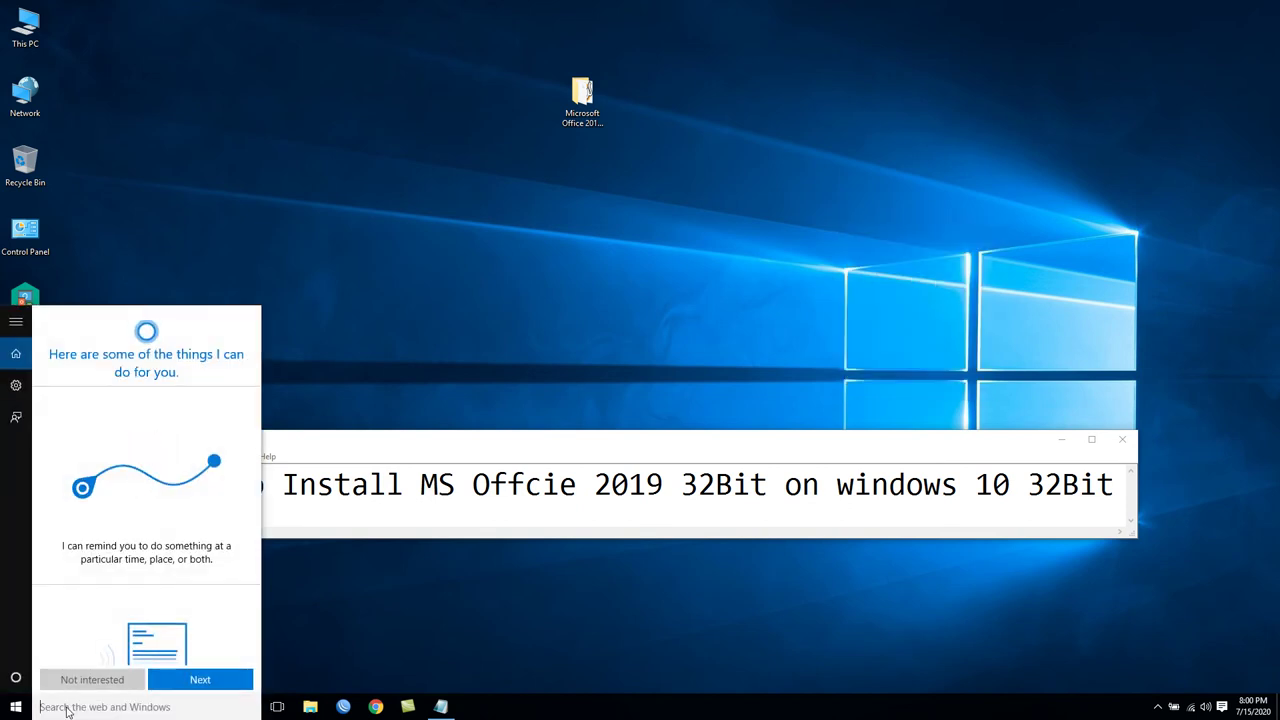
type("dxdiag")
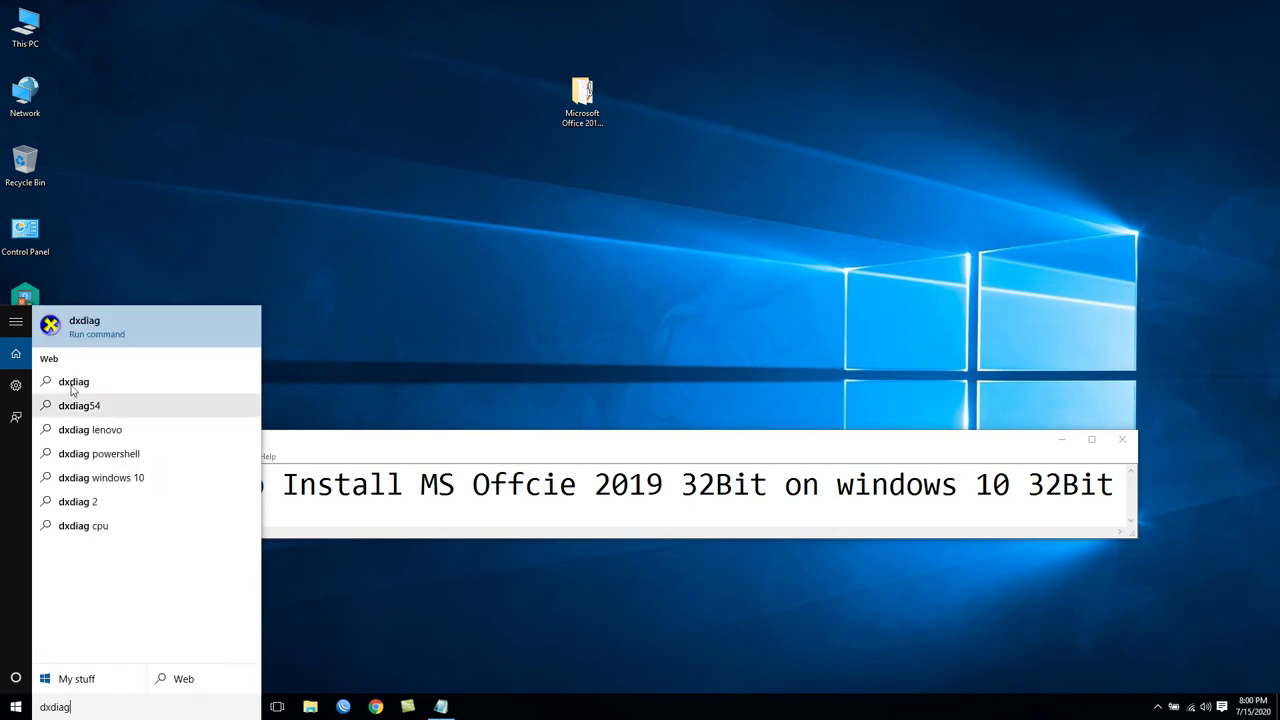
left_click(90, 330)
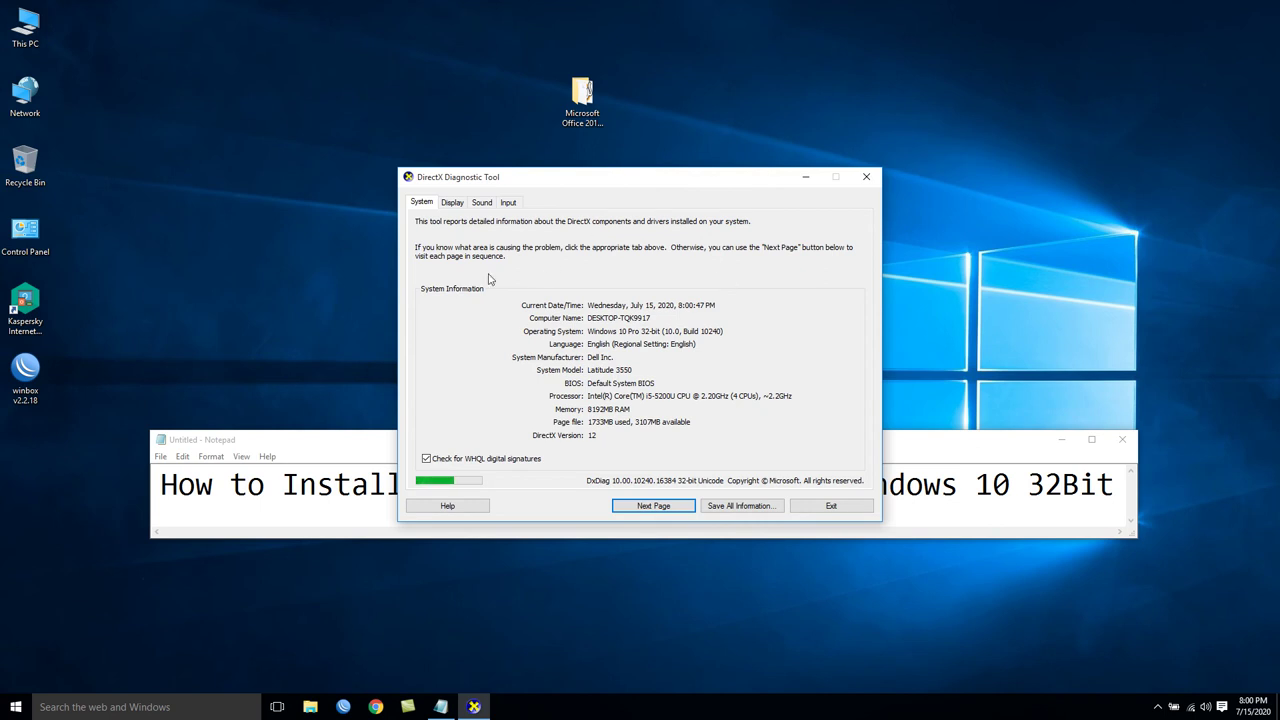
left_click_drag(578, 186, 843, 64)
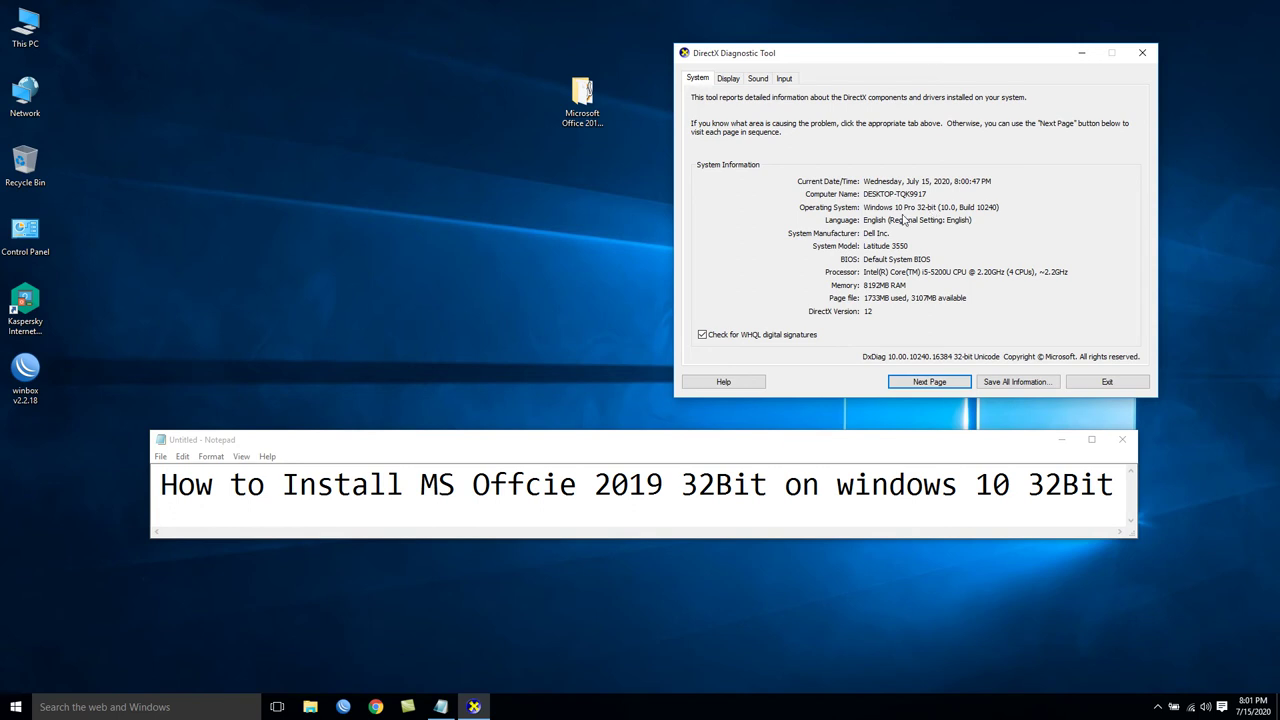
left_click(598, 125)
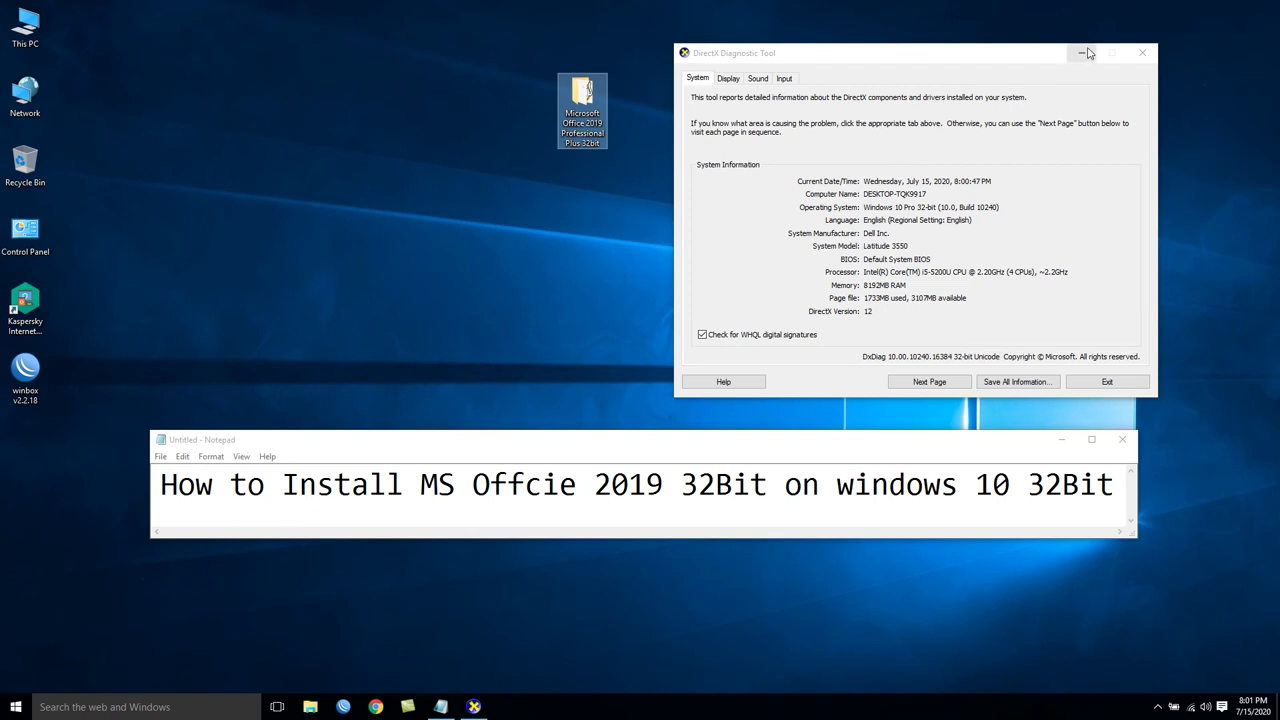
left_click(1143, 53)
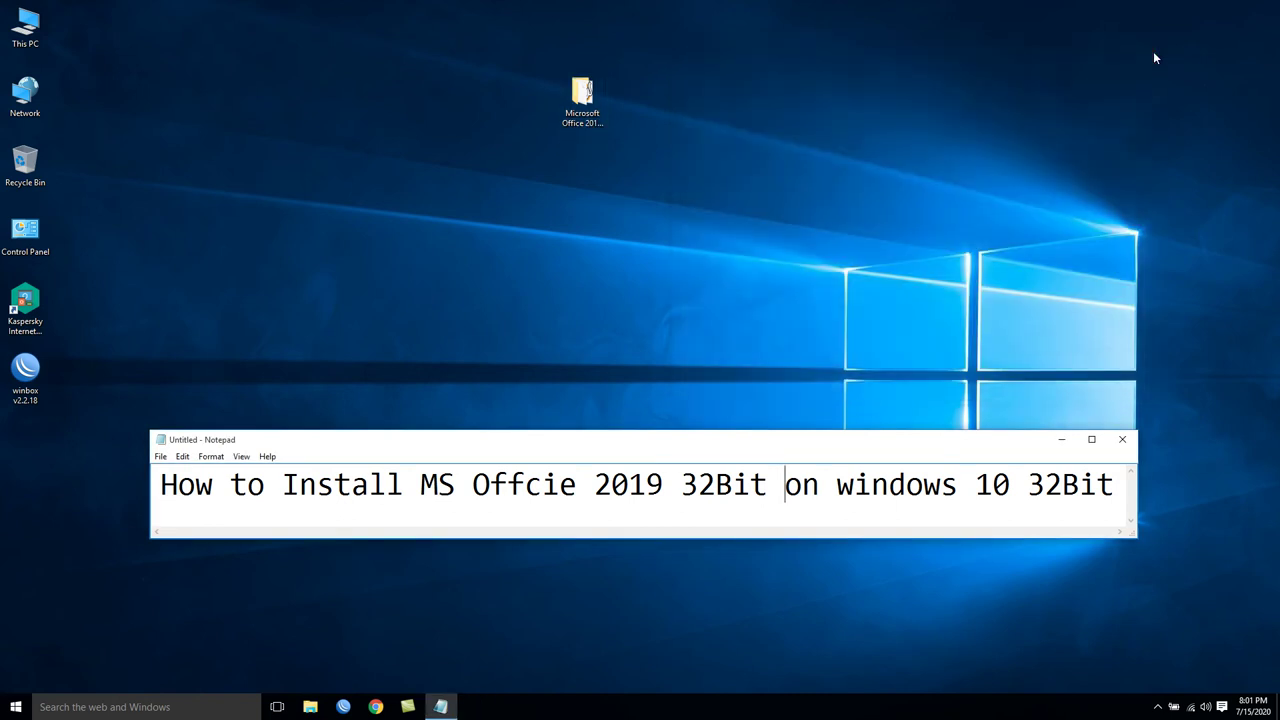
- Minimize the Notepad note and launch Setup from the Microsoft Office 2019 Professional Plus 32bit folder
left_click(1064, 446)
left_click(582, 95)
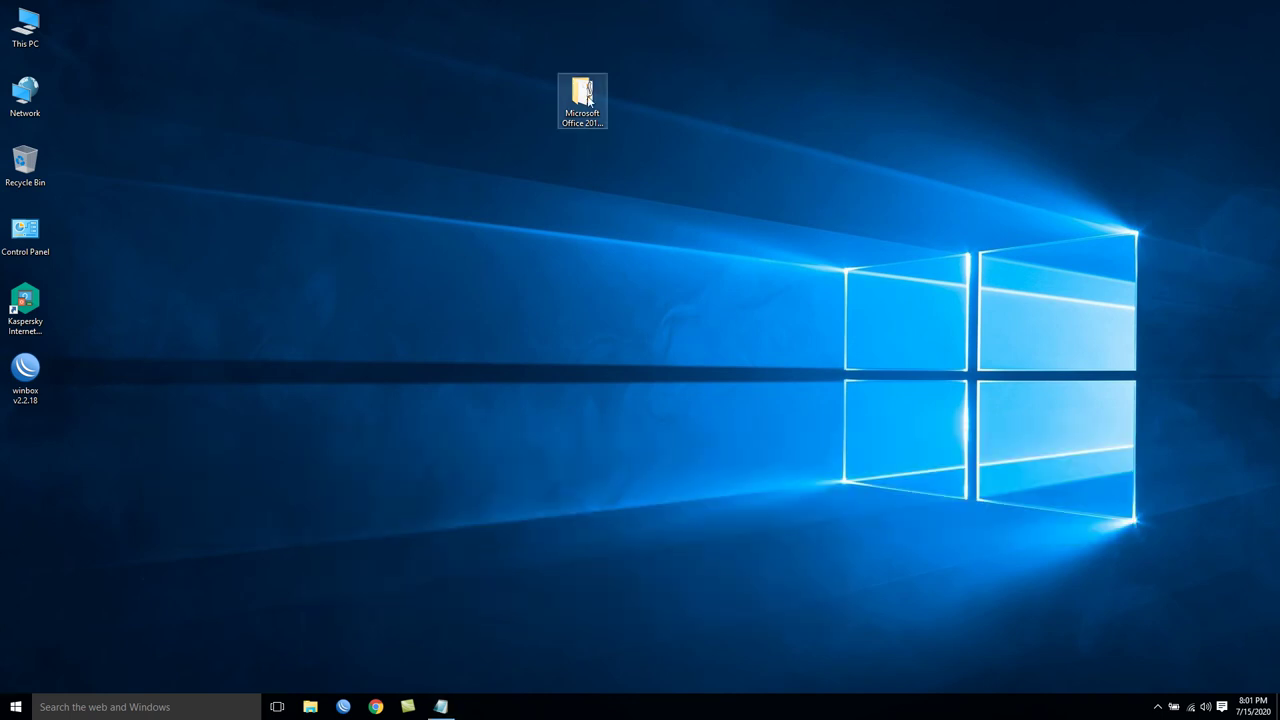
double_click(582, 95)
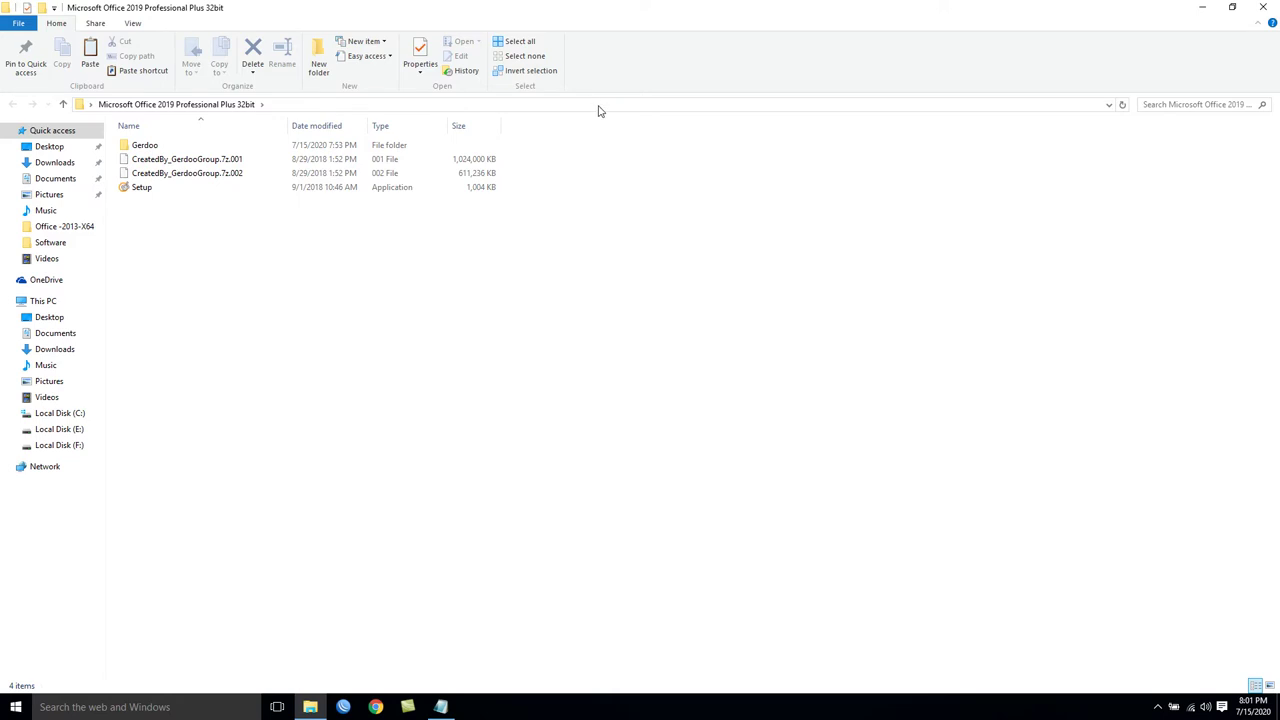
left_click_drag(773, 7, 676, 66)
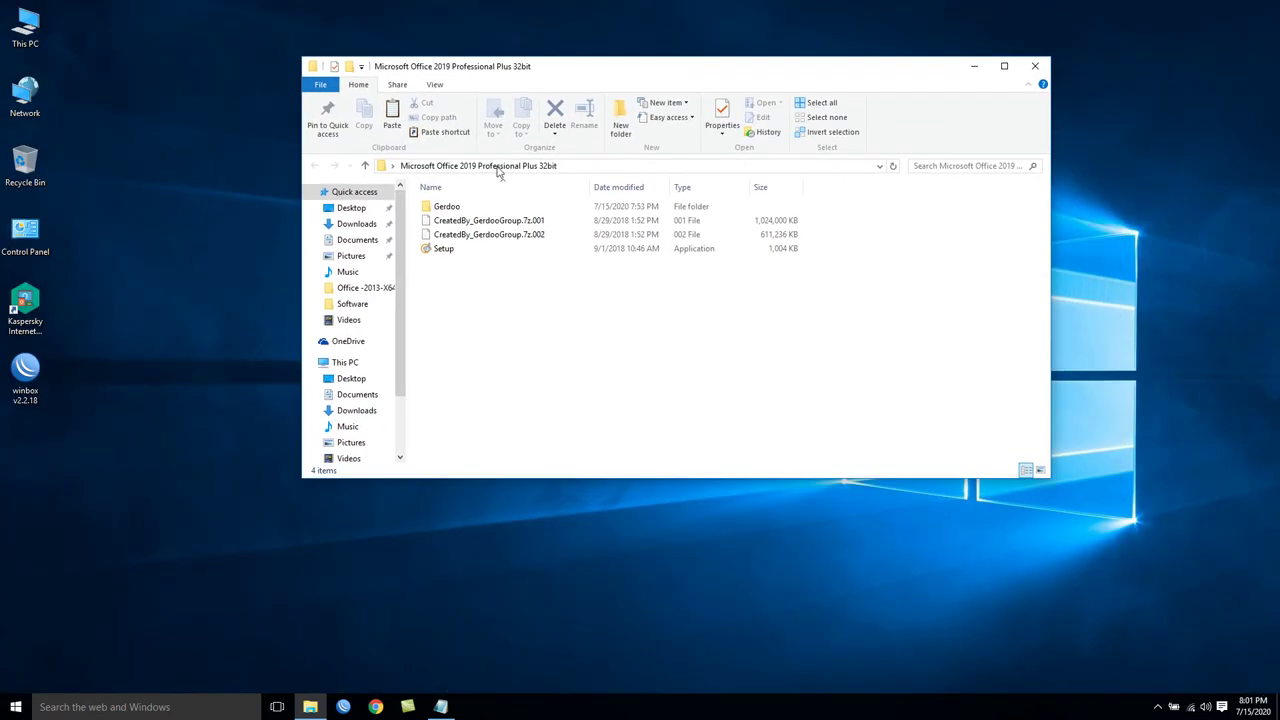
double_click(457, 252)
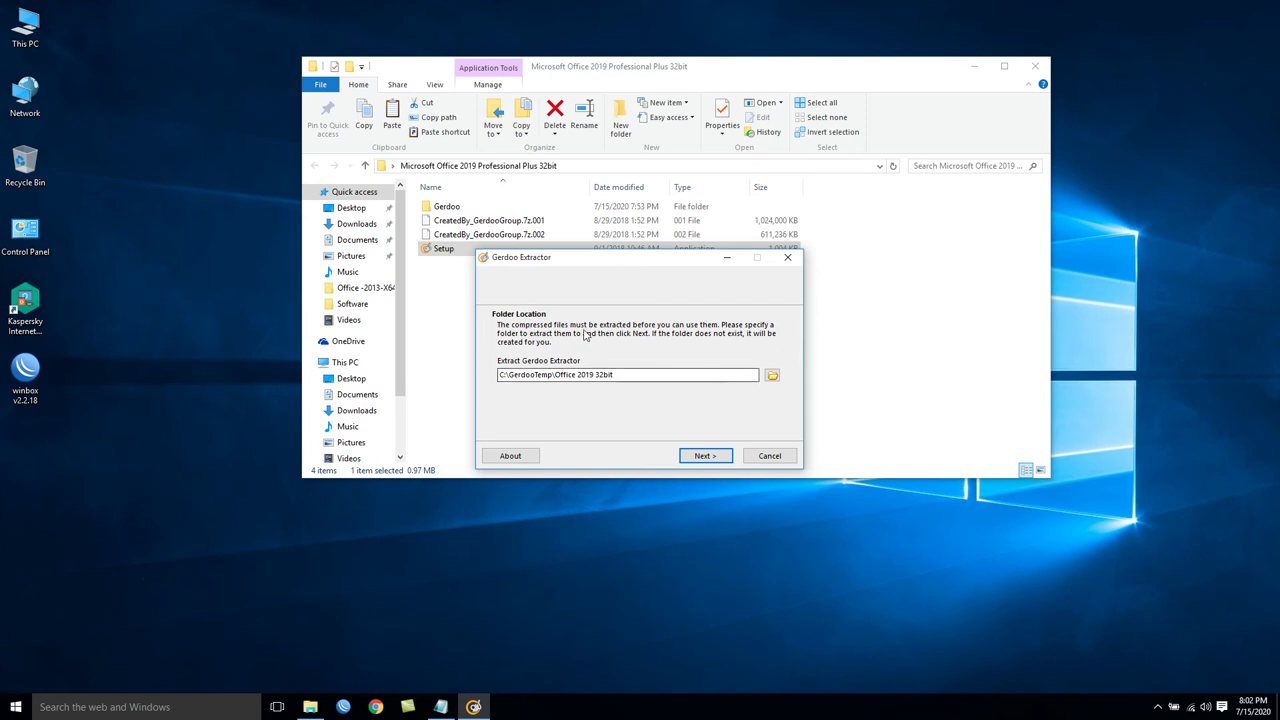
- Extract the installation files to C:\GerdooTemp\Office 2019 32bit and finish with Launch Gerdoo Extractor enabled to start the Office installation
left_click(615, 374)
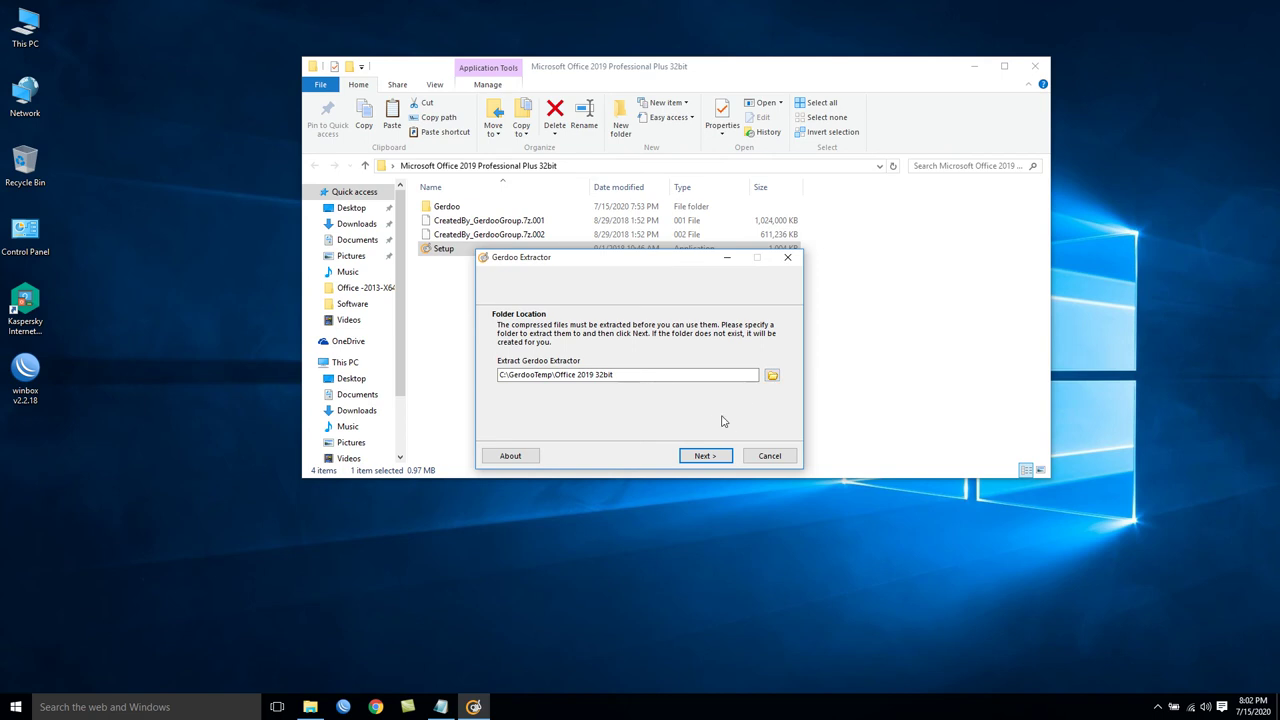
left_click(704, 457)
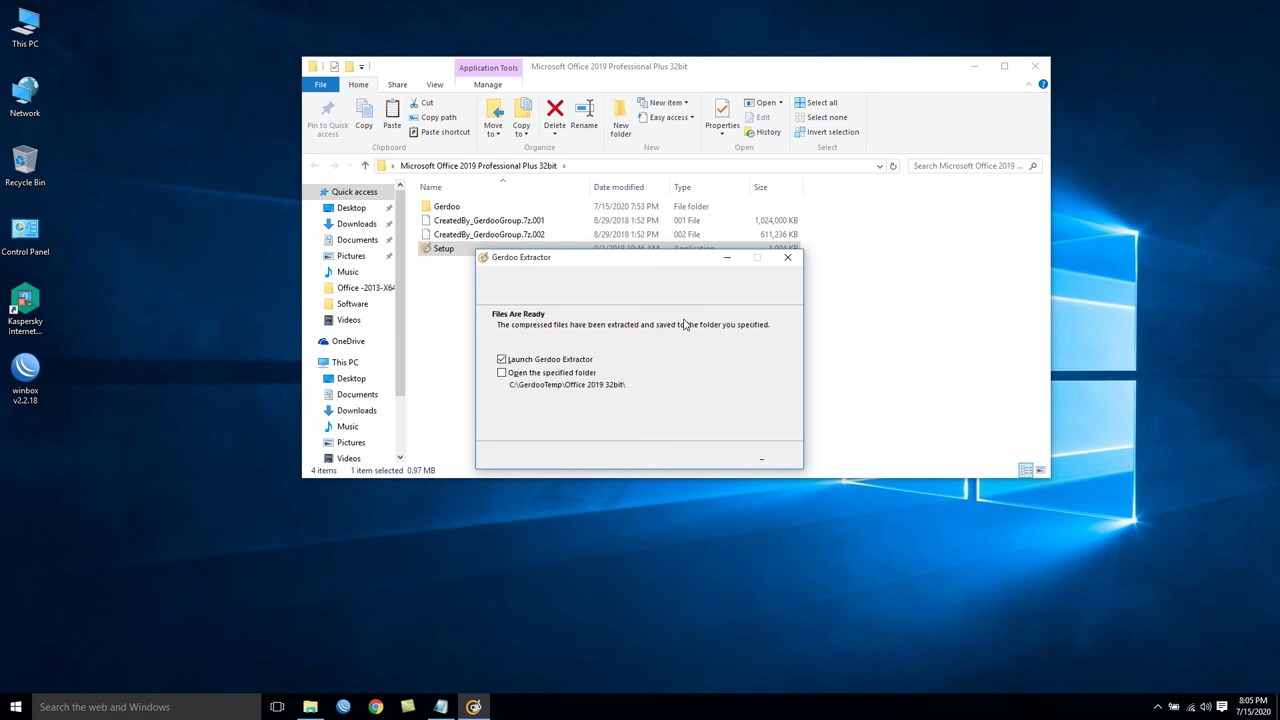
left_click(974, 66)
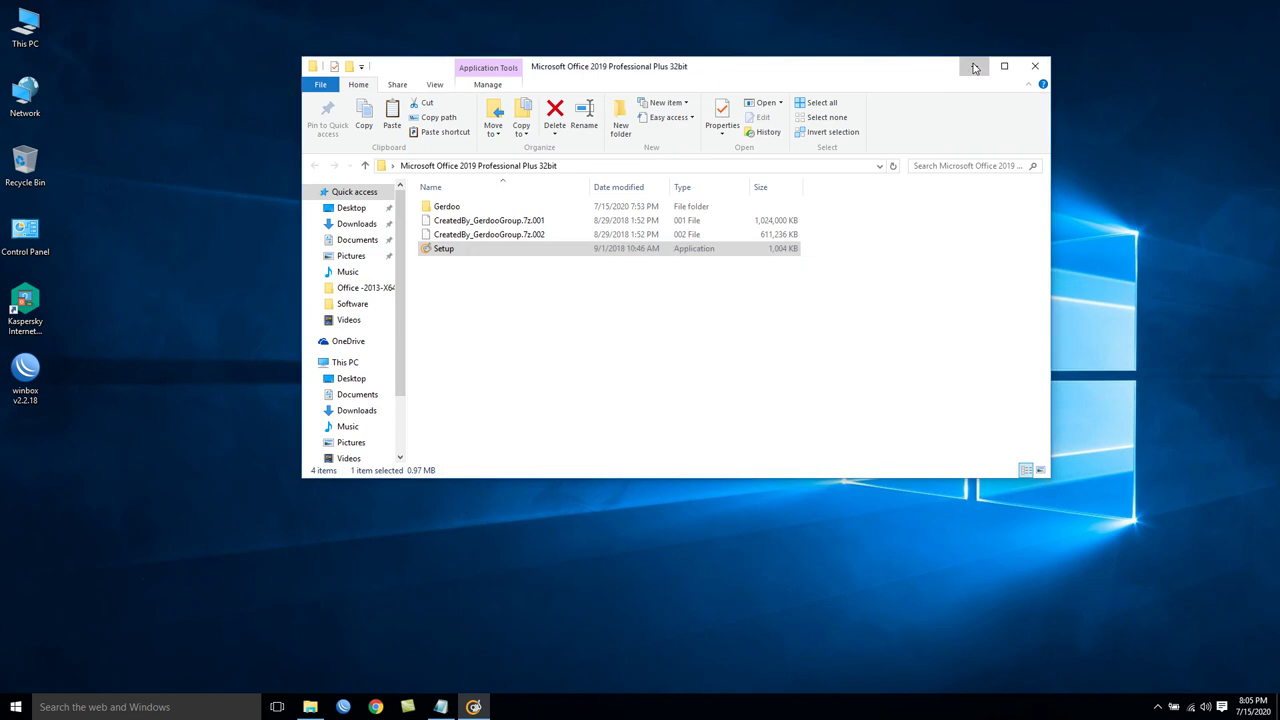
left_click_drag(645, 267, 903, 114)
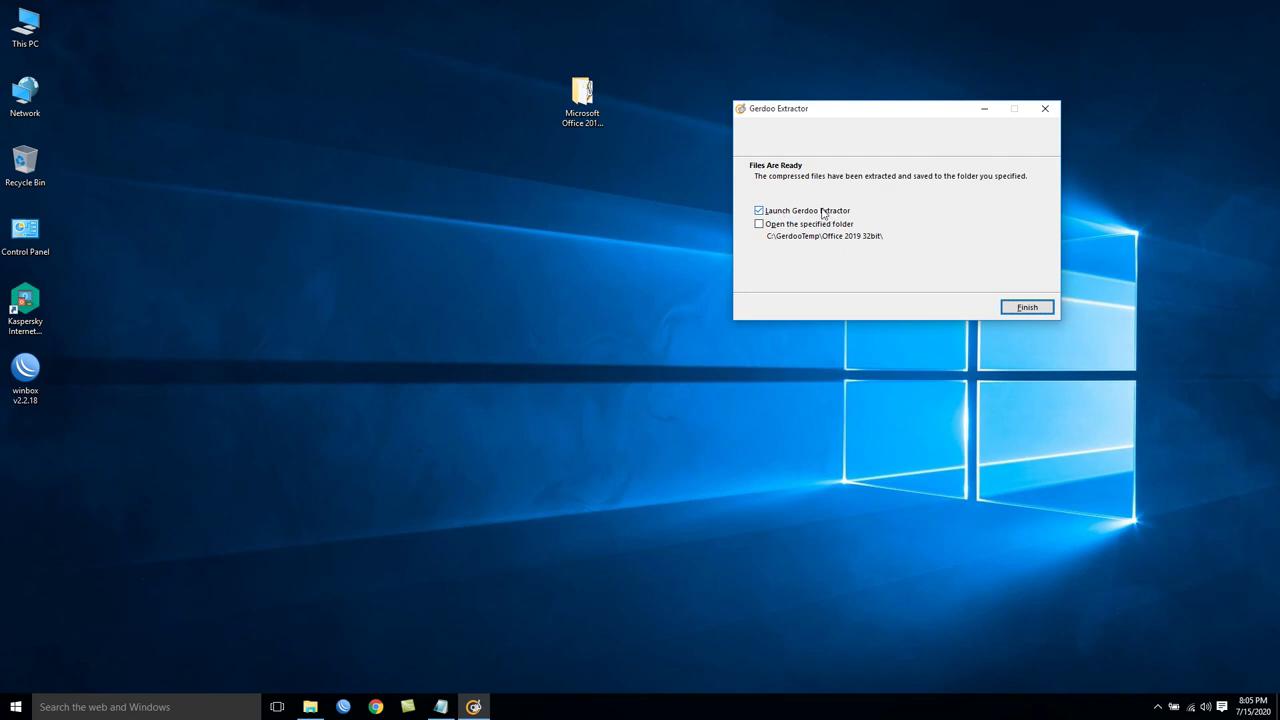
left_click(1016, 309)
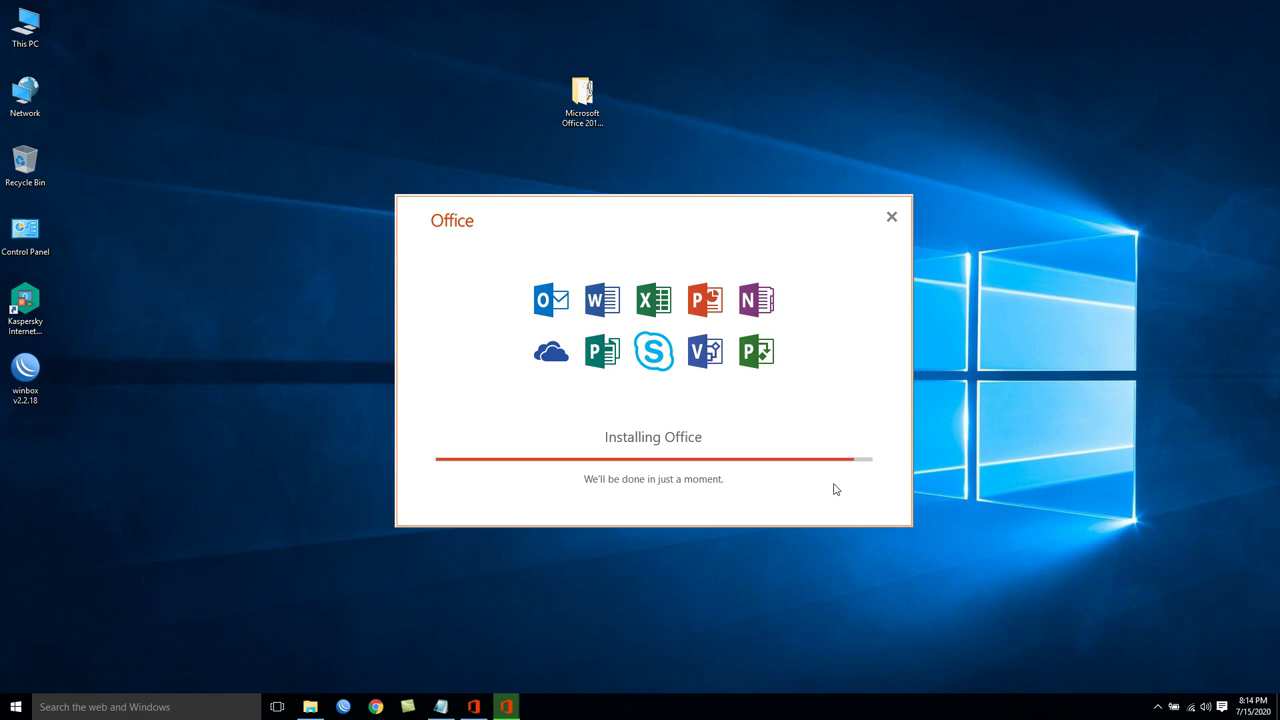
right_click(1025, 313)
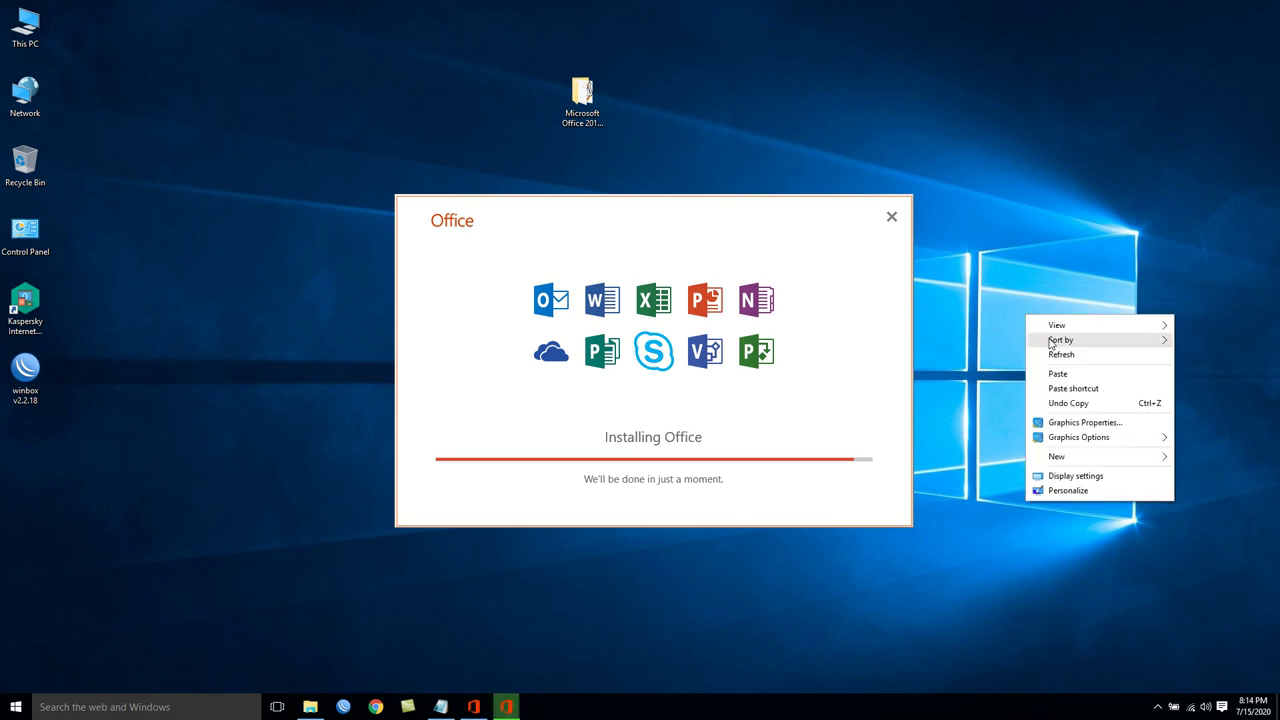
left_click(1020, 352)
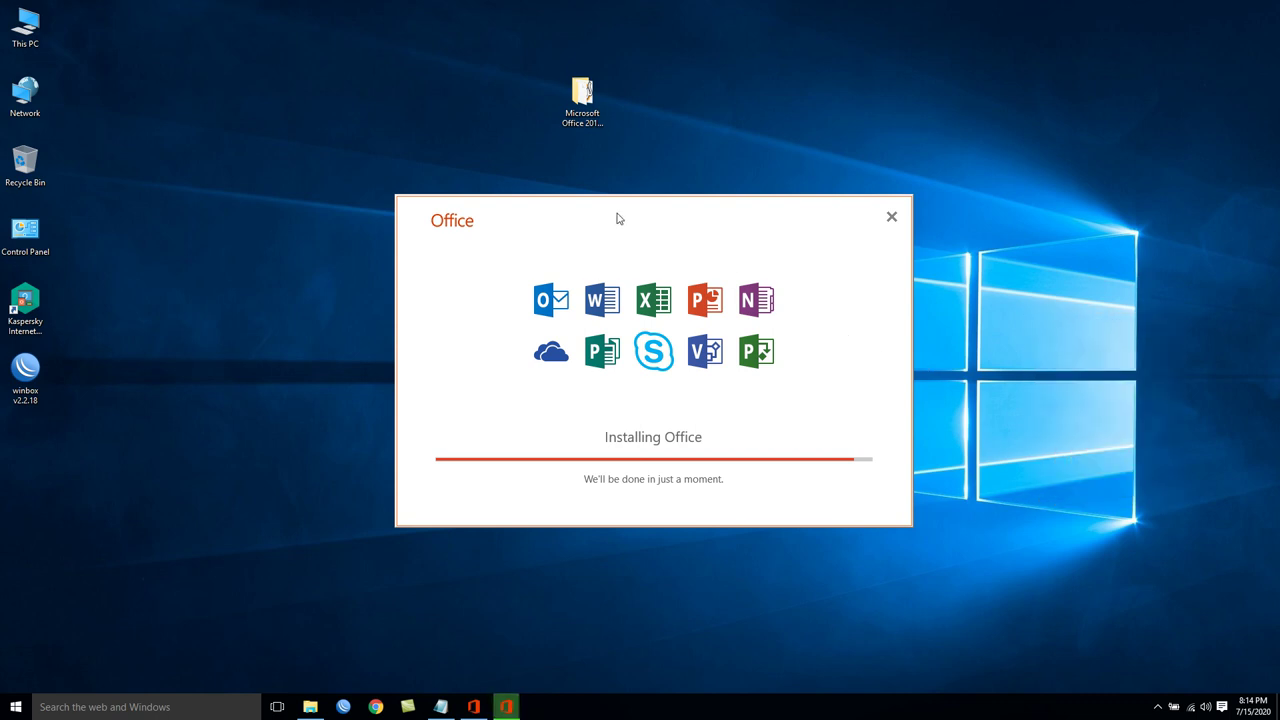
left_click_drag(614, 211, 545, 181)
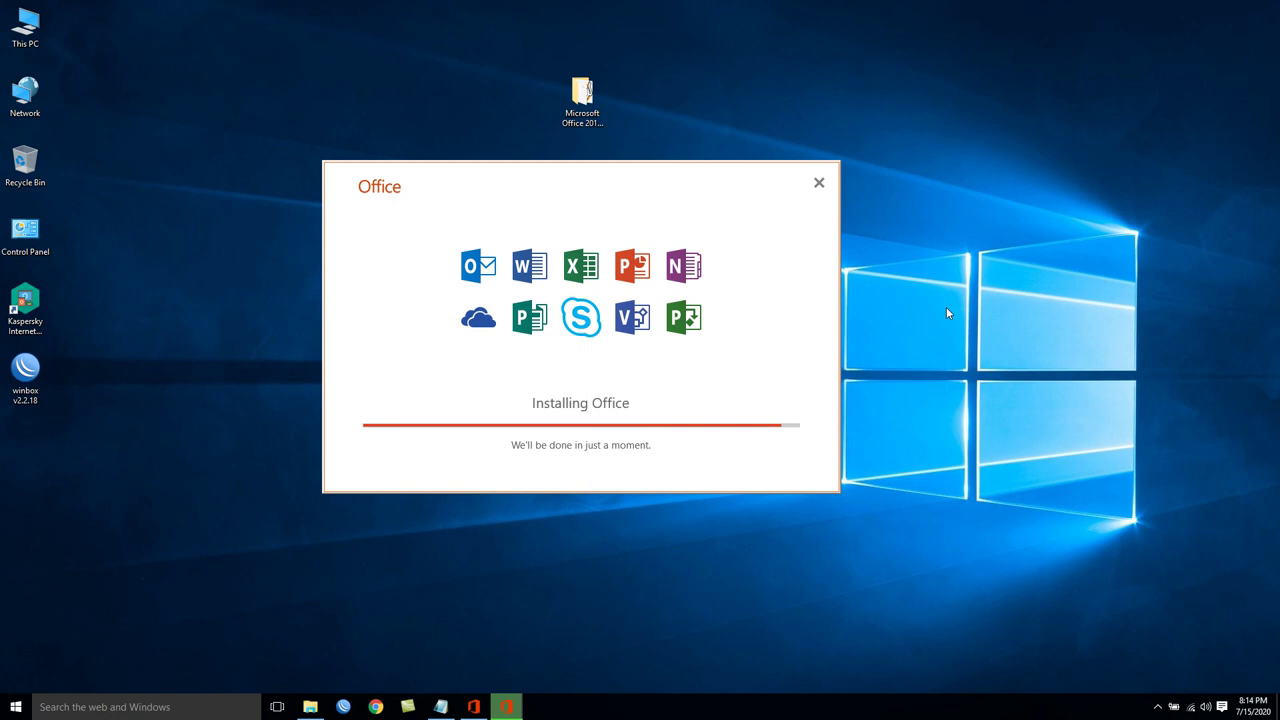
right_click(970, 285)
left_click(996, 326)
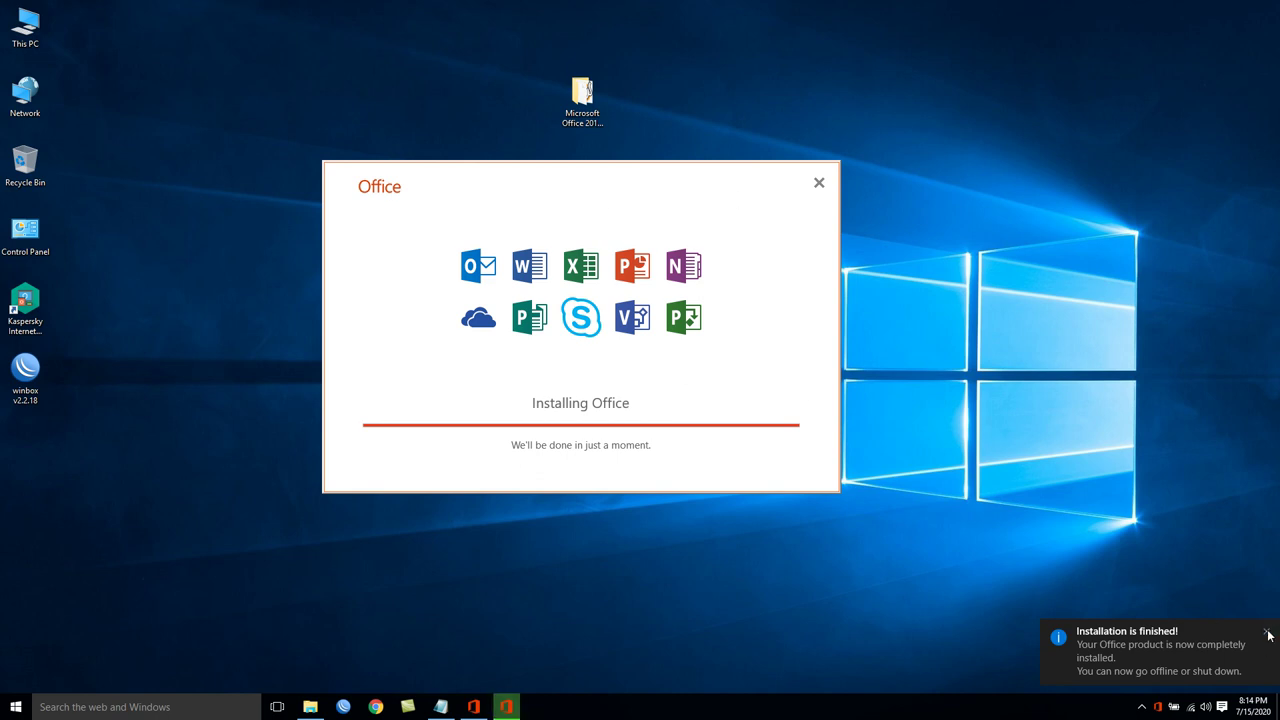
right_click(1008, 335)
left_click(1030, 376)
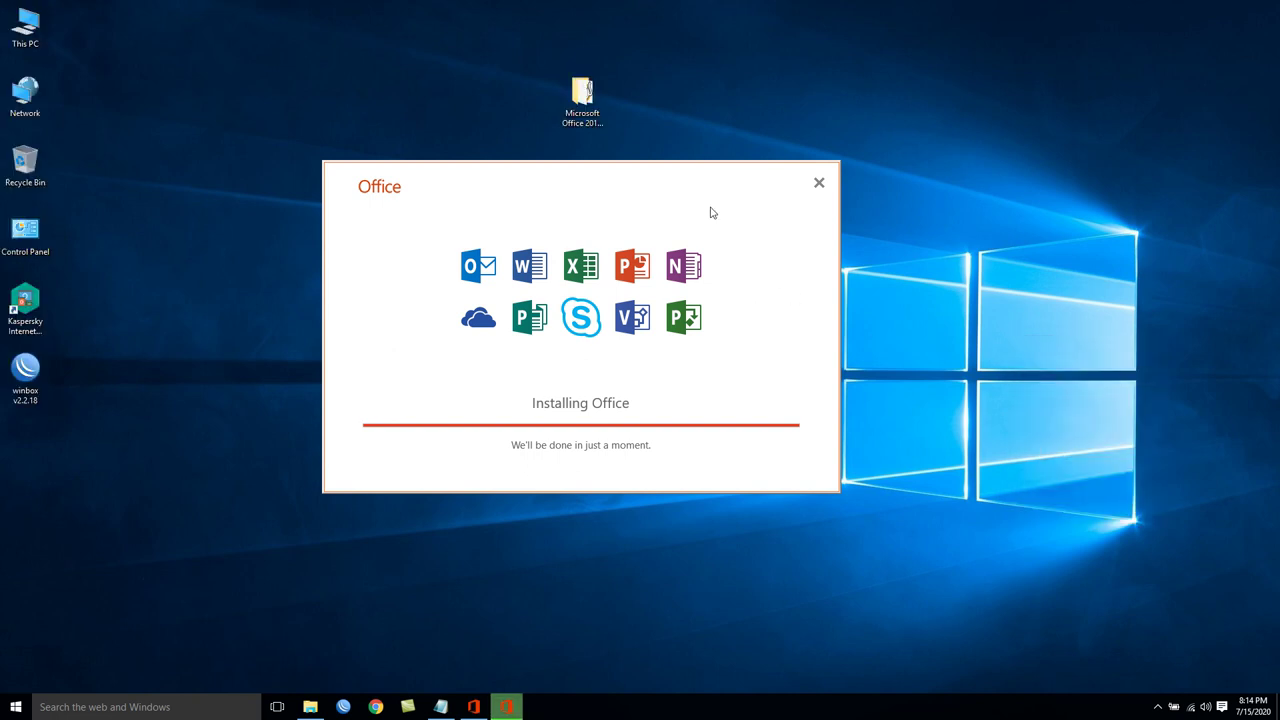
left_click_drag(660, 177, 799, 178)
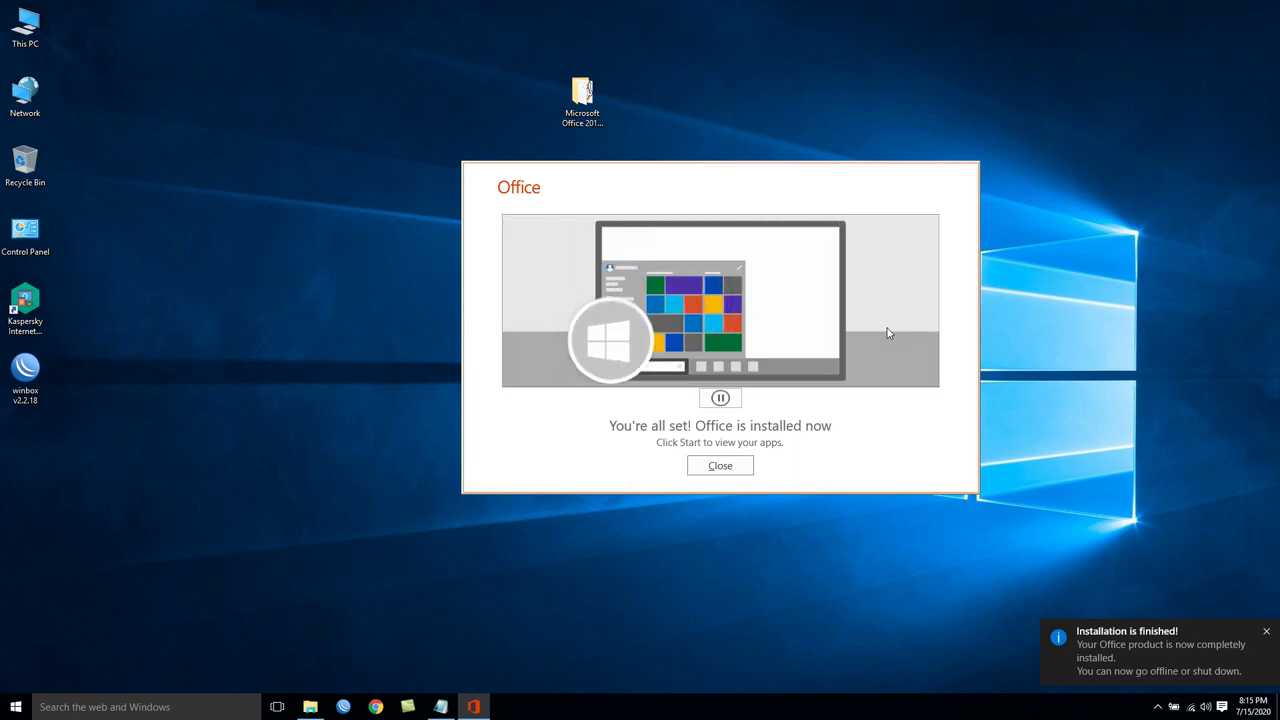
- Close the completed Office installer and refresh the desktop
left_click(727, 463)
right_click(751, 239)
left_click(773, 281)
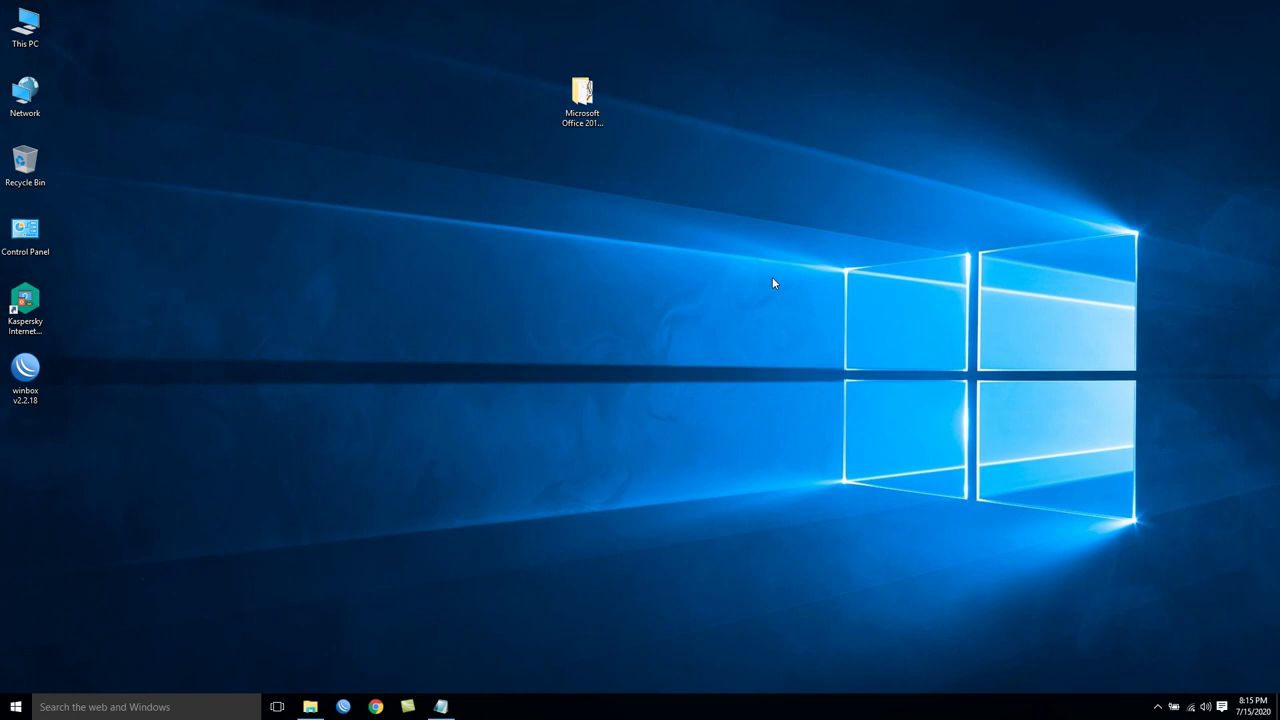
- Examine the full list of recently added apps for the installed Office programs, then return to the desktop and refresh it
left_click(8, 706)
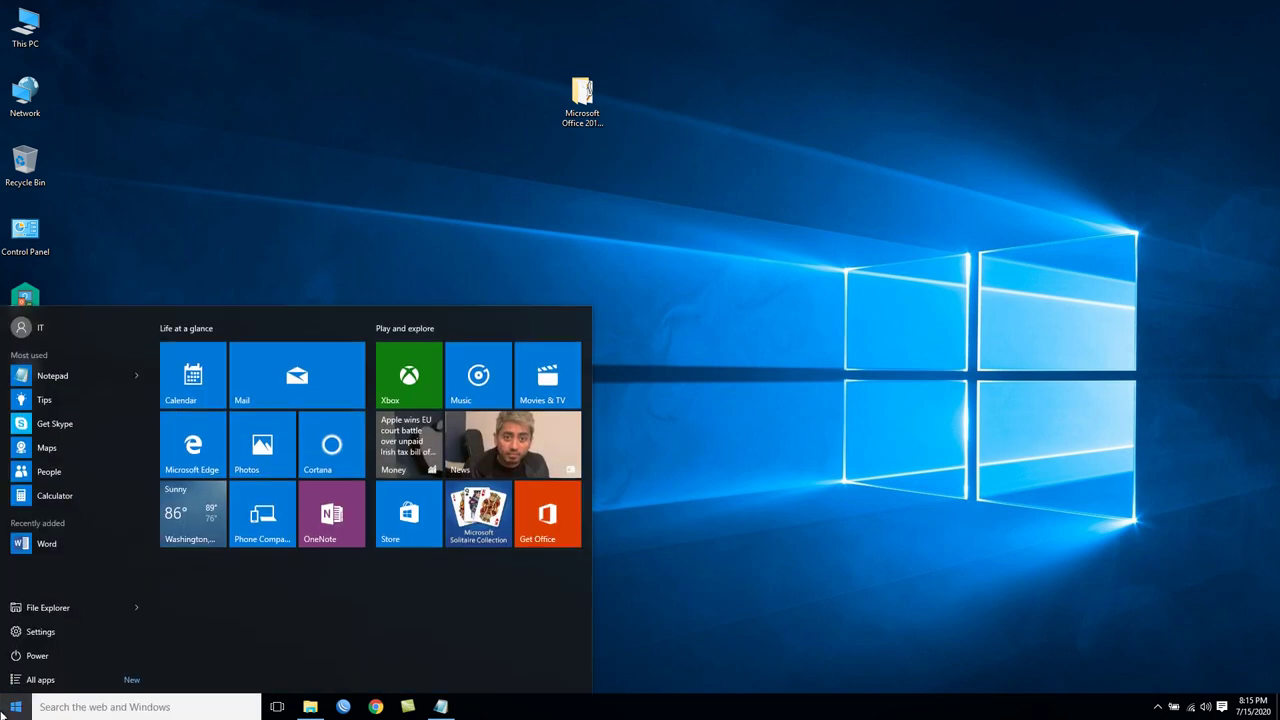
left_click(40, 679)
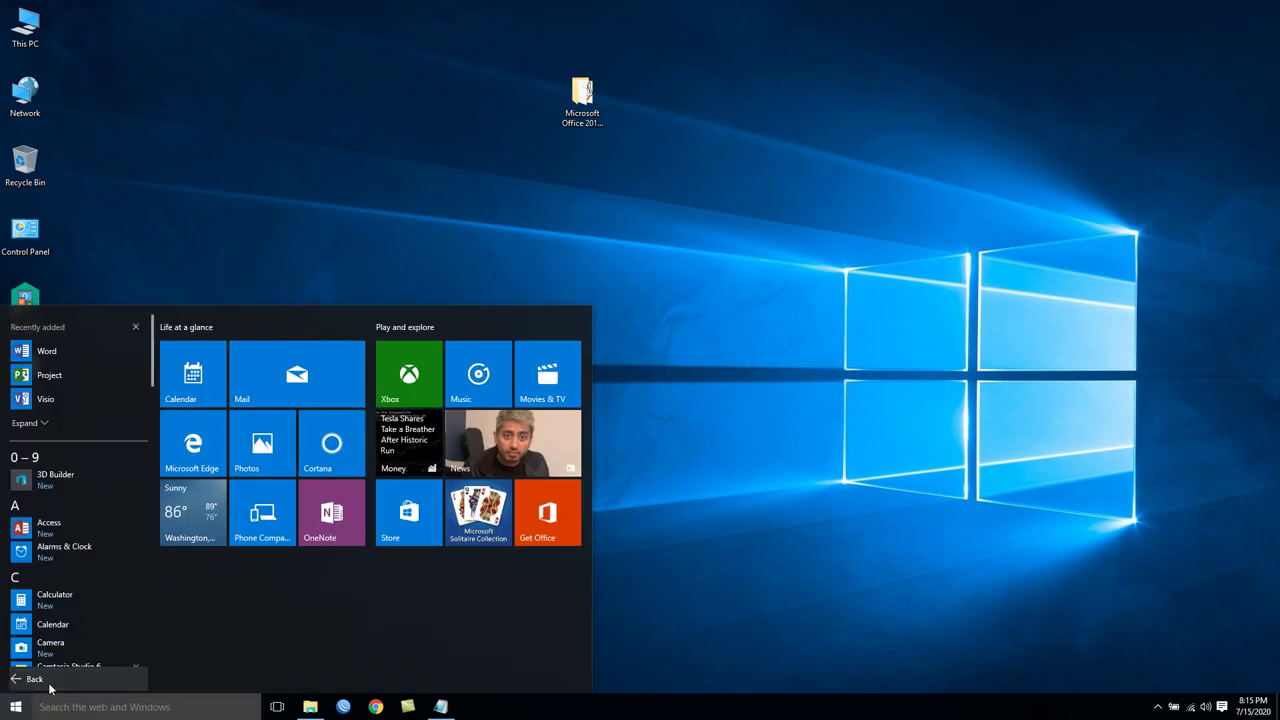
left_click(53, 428)
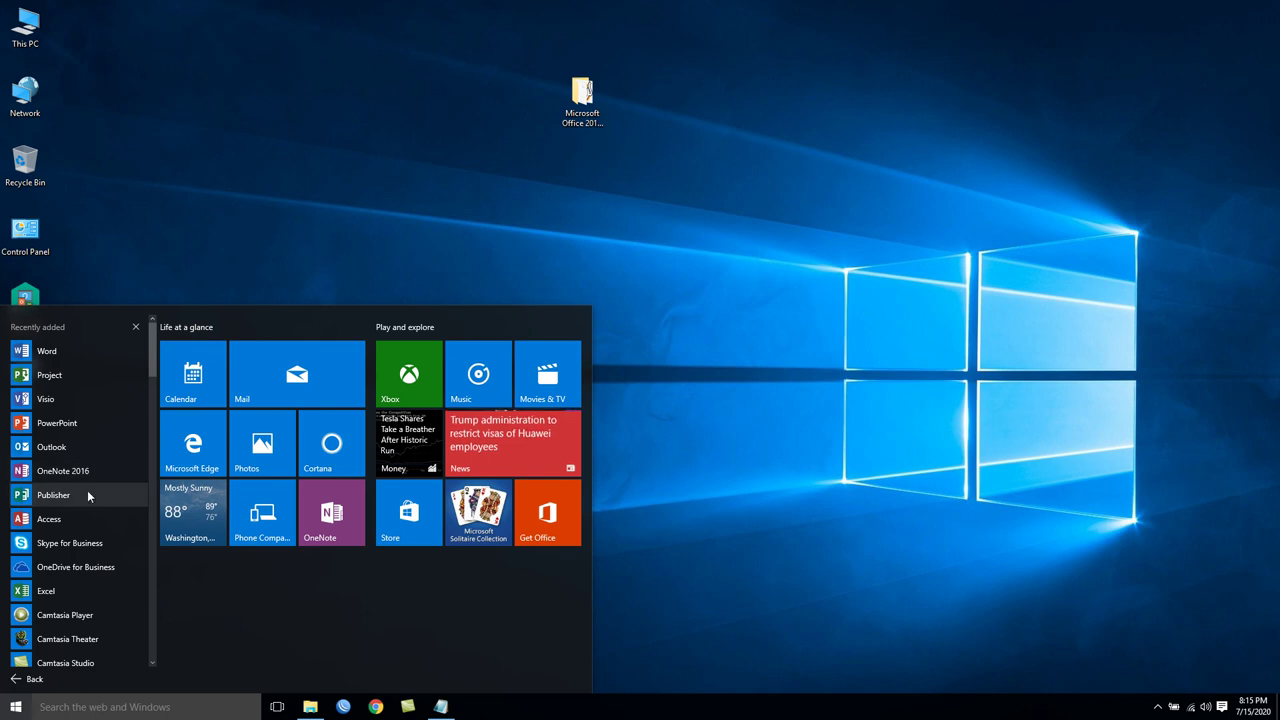
left_click(320, 102)
right_click(339, 107)
left_click(366, 148)
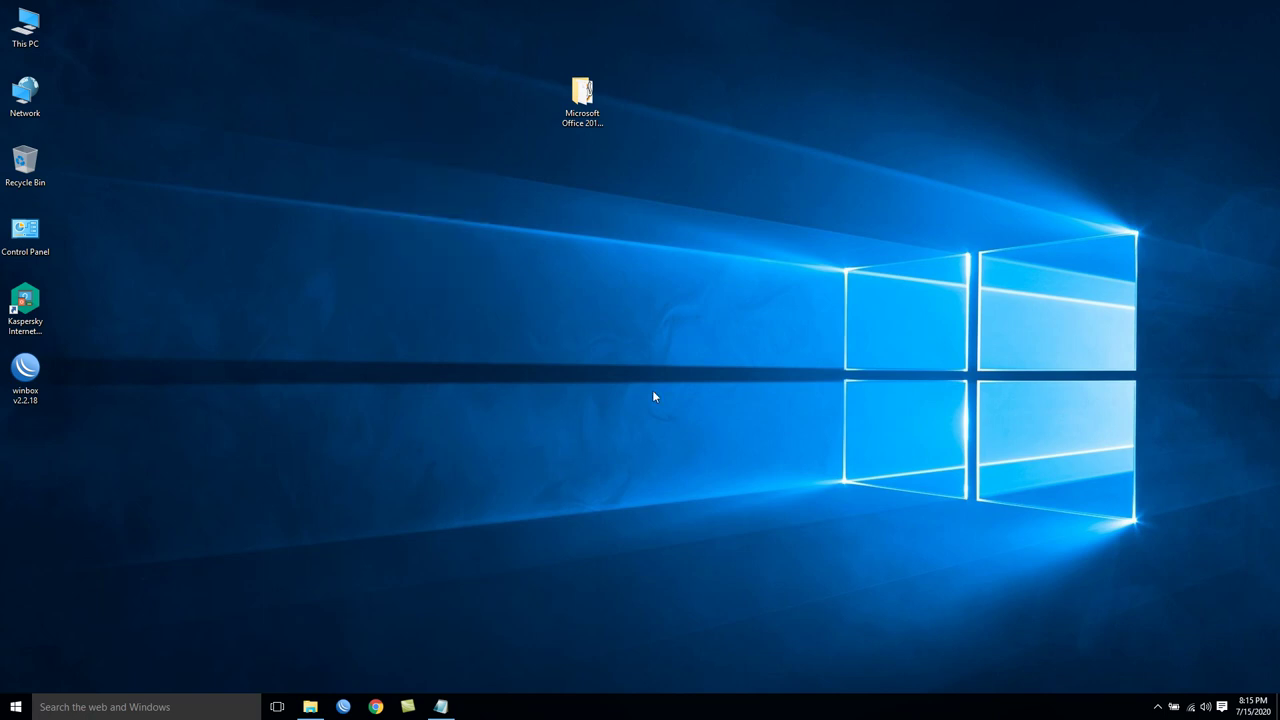